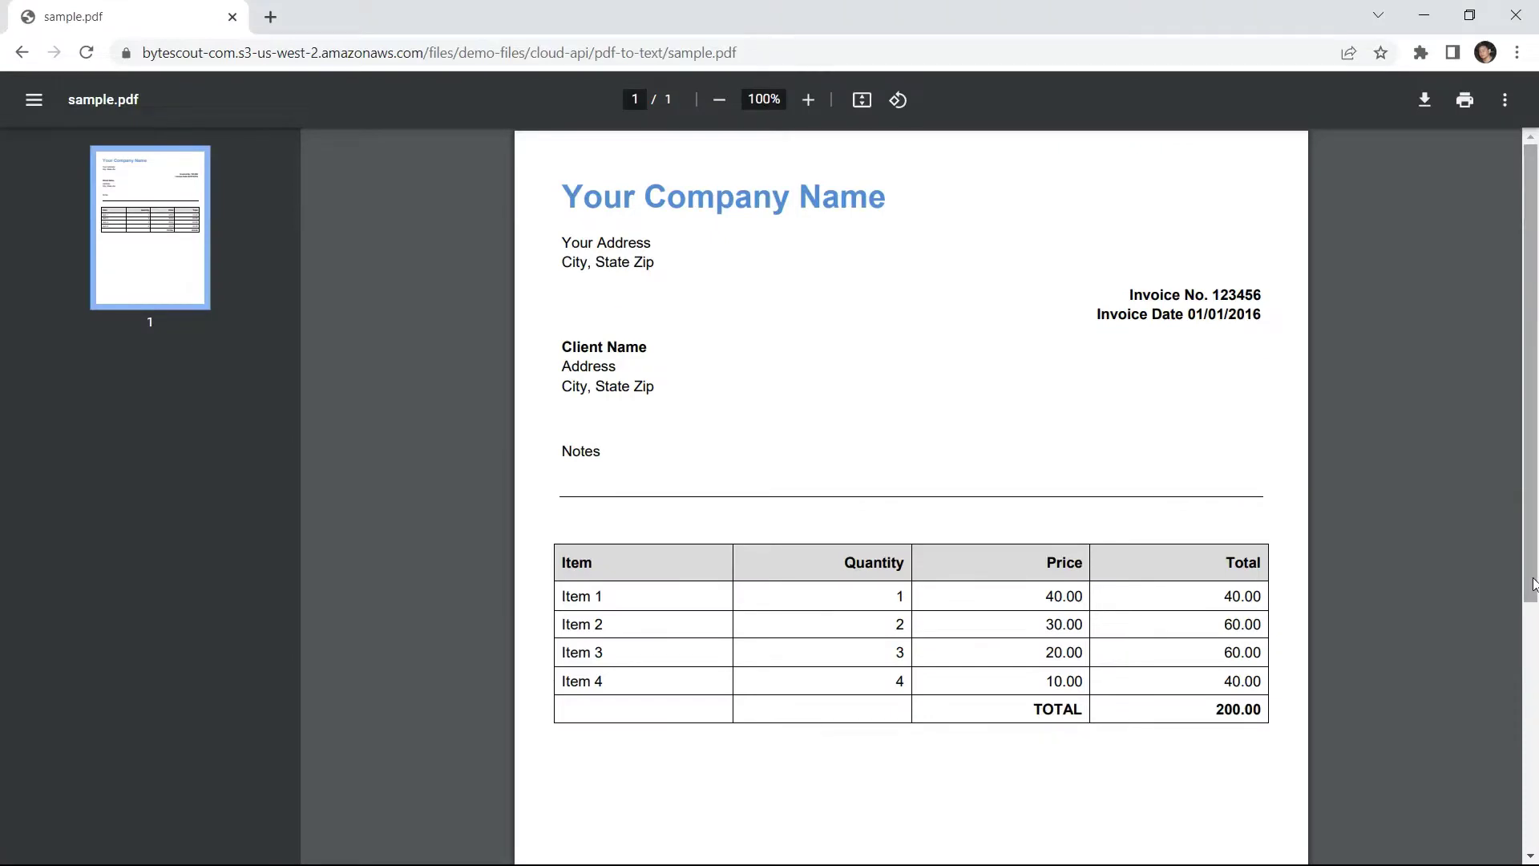
Create a Bubble template named "PDF.co PDF to TEXT" with a new app "pdf-to-txt", certifying ownership of the intellectual property rights
key(alt+Left)
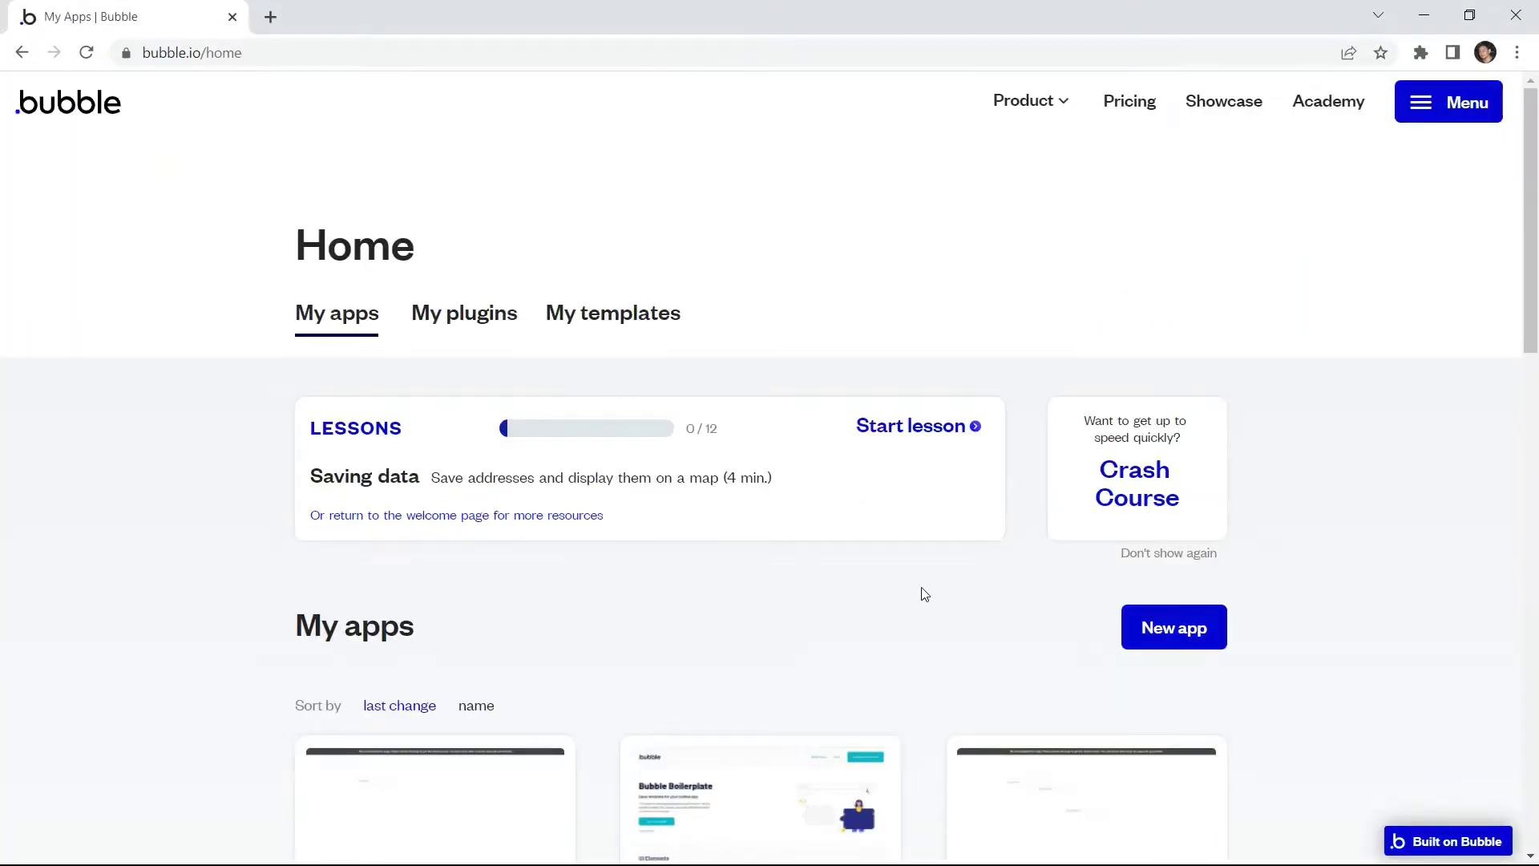
click(629, 321)
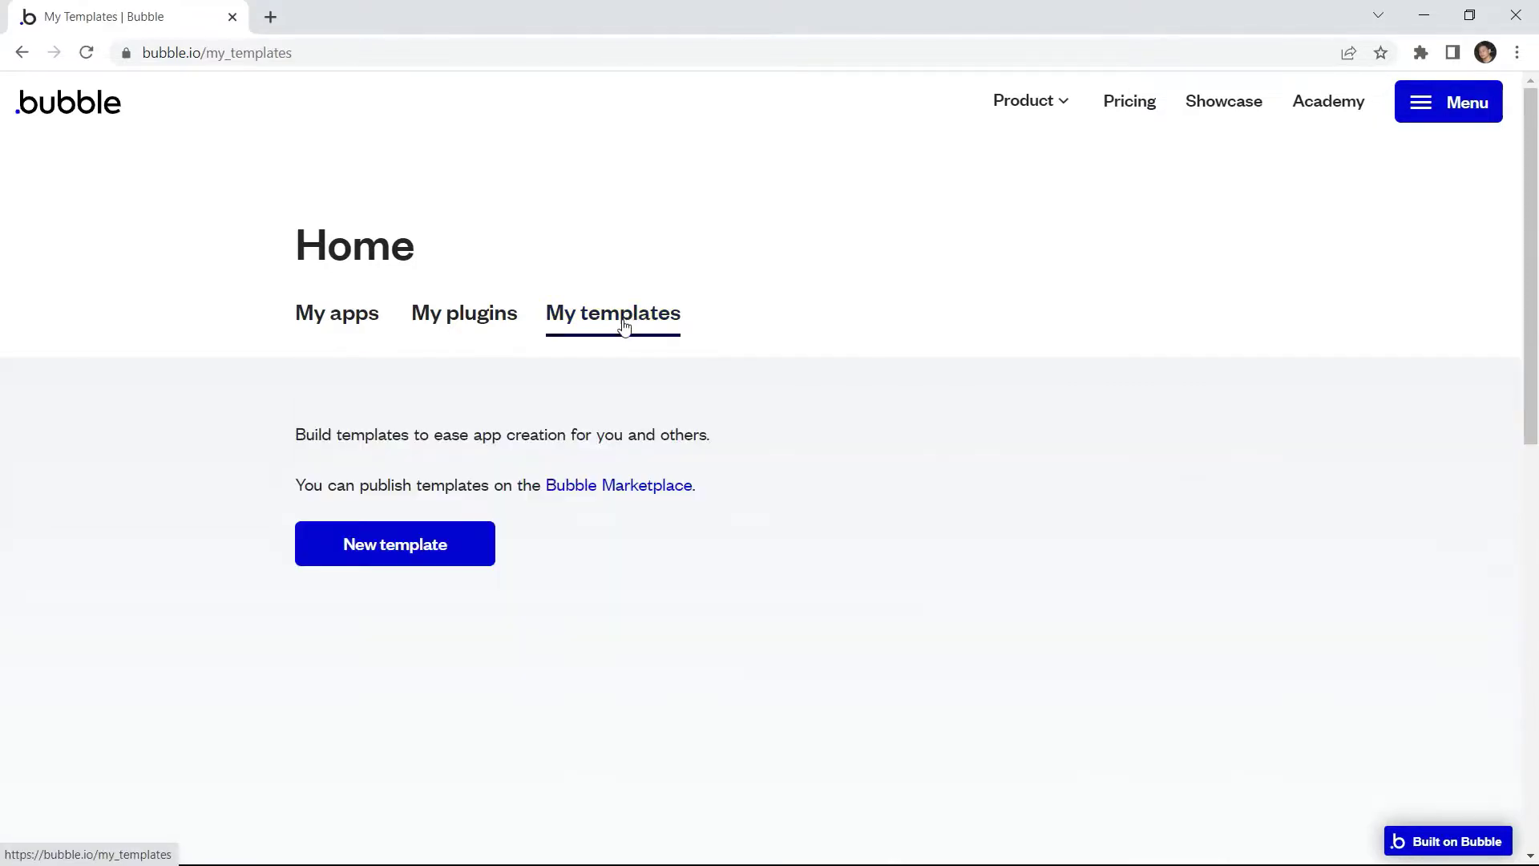
click(409, 554)
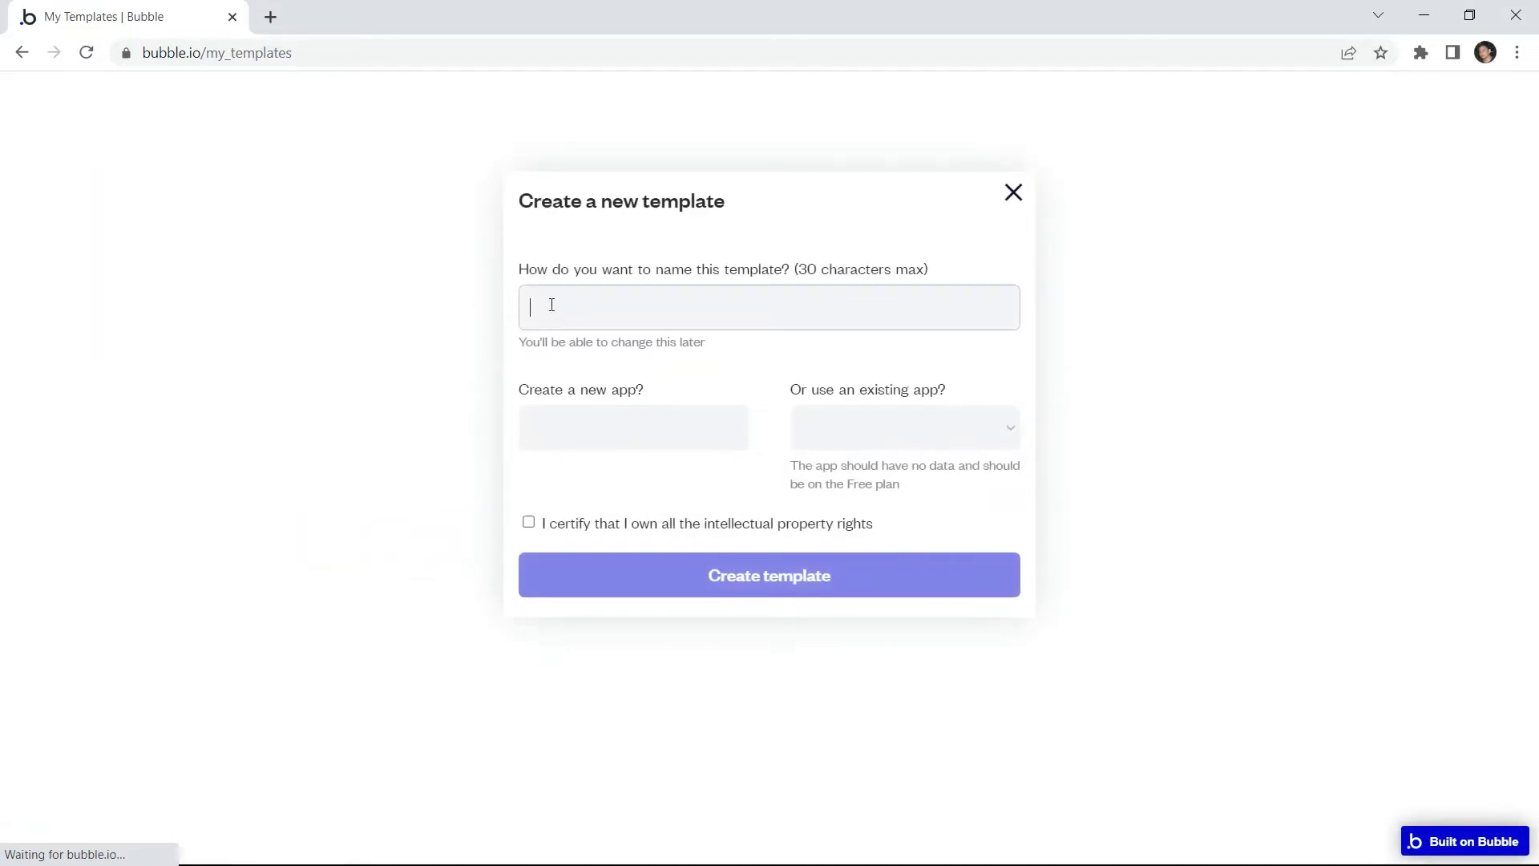
text(PDF.co PDF to TEXT)
click(564, 429)
text(pdf)
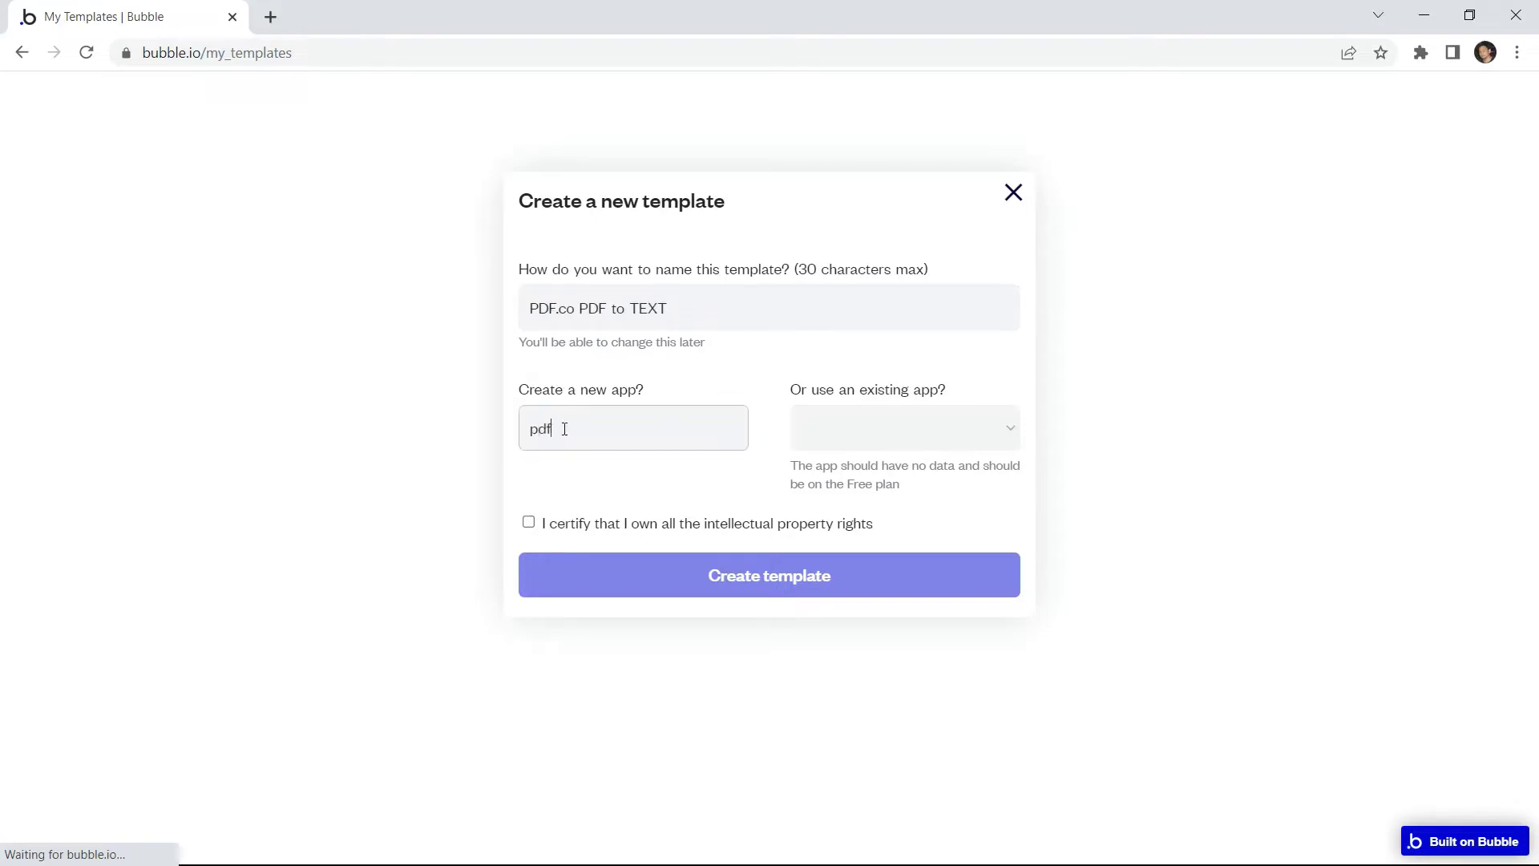
text(-to)
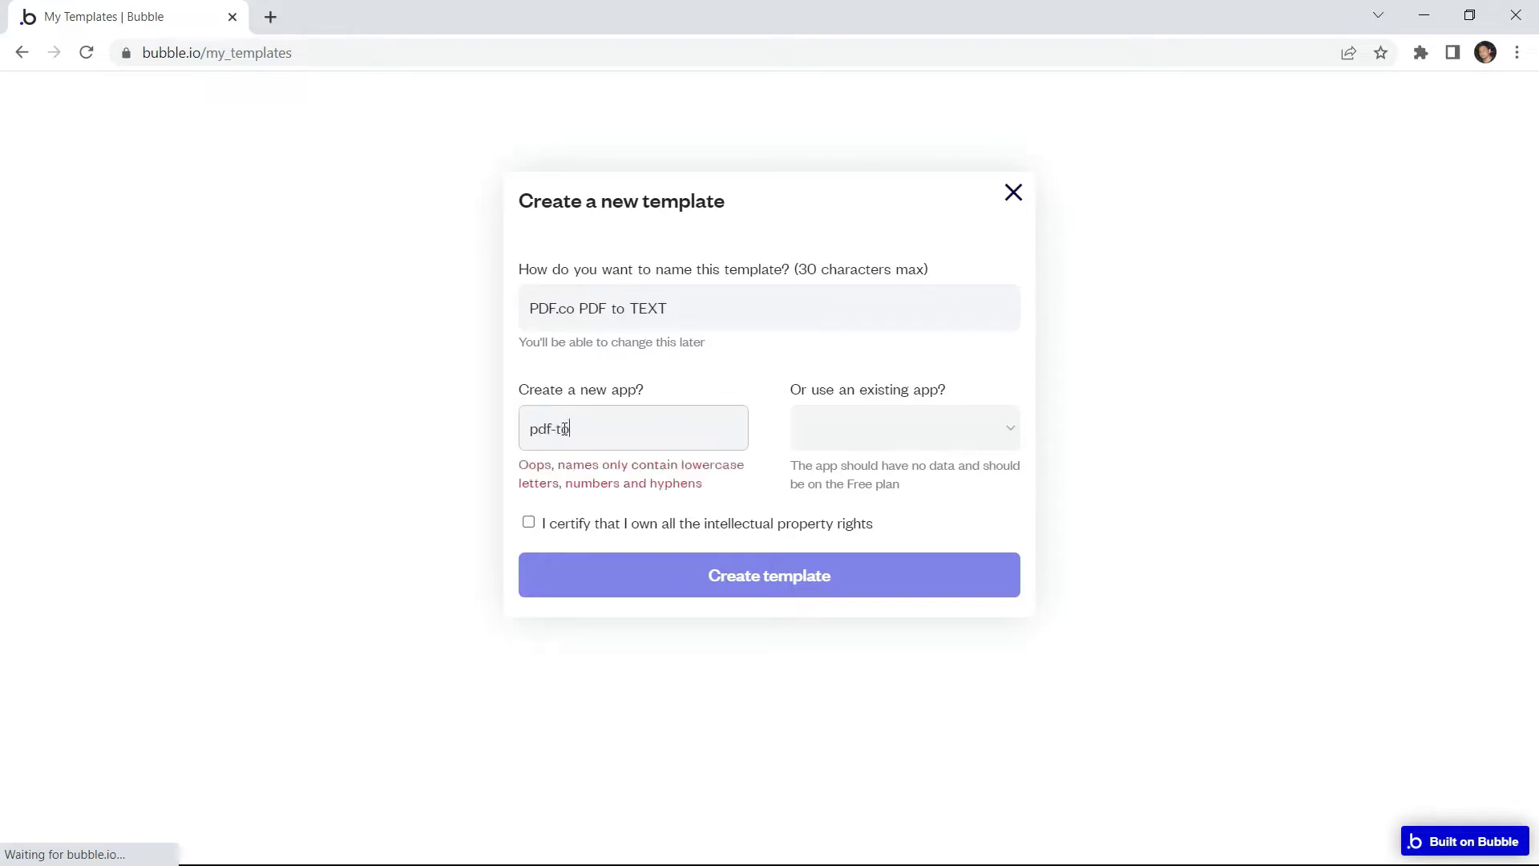
text(-txt)
click(528, 521)
click(696, 574)
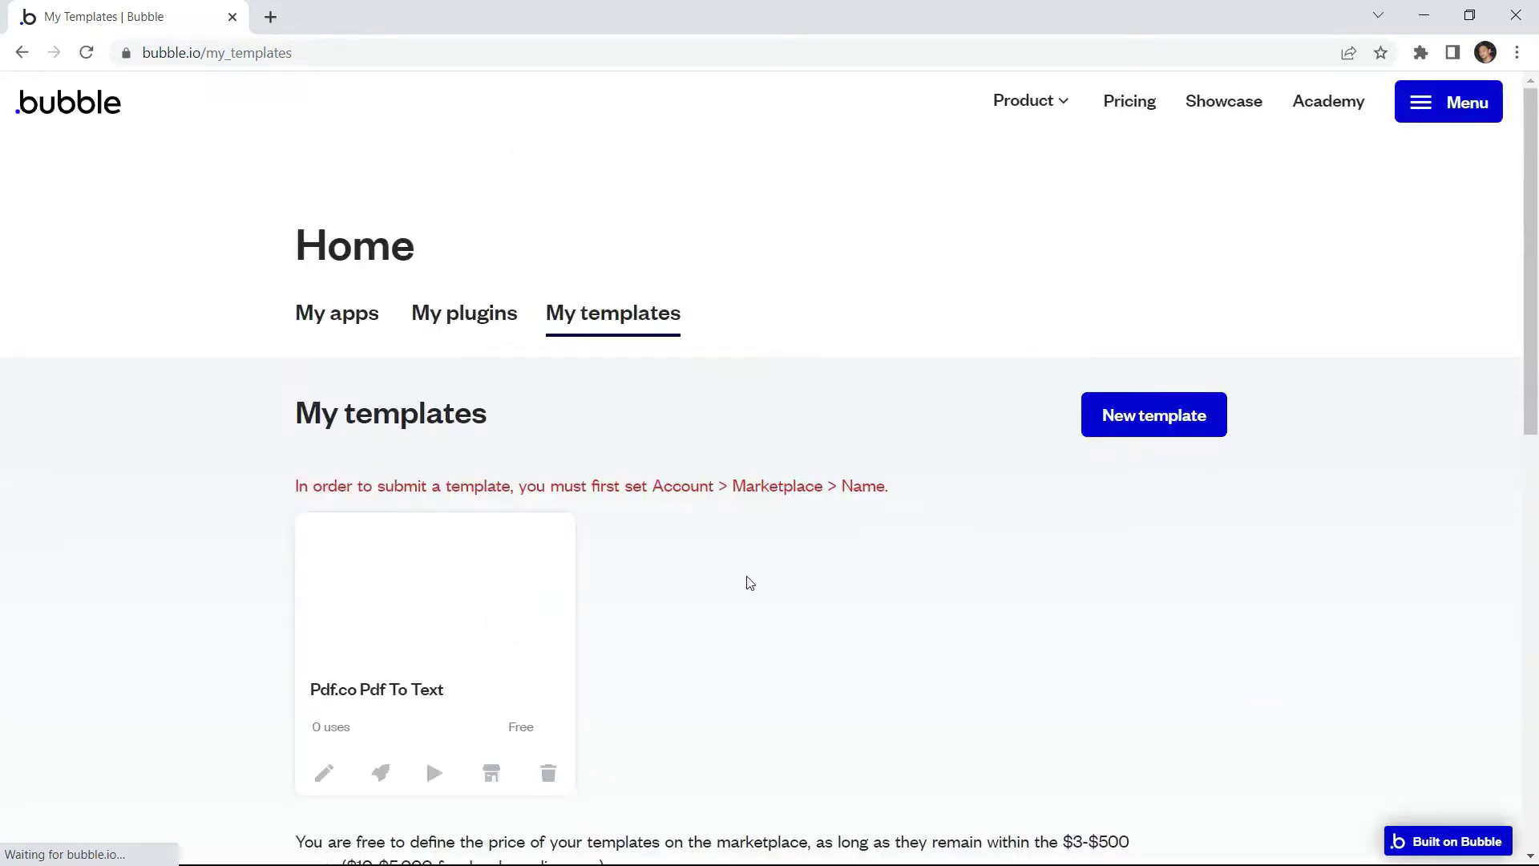
Open the new template for editing, start with a blank page and close the application assistant
click(324, 774)
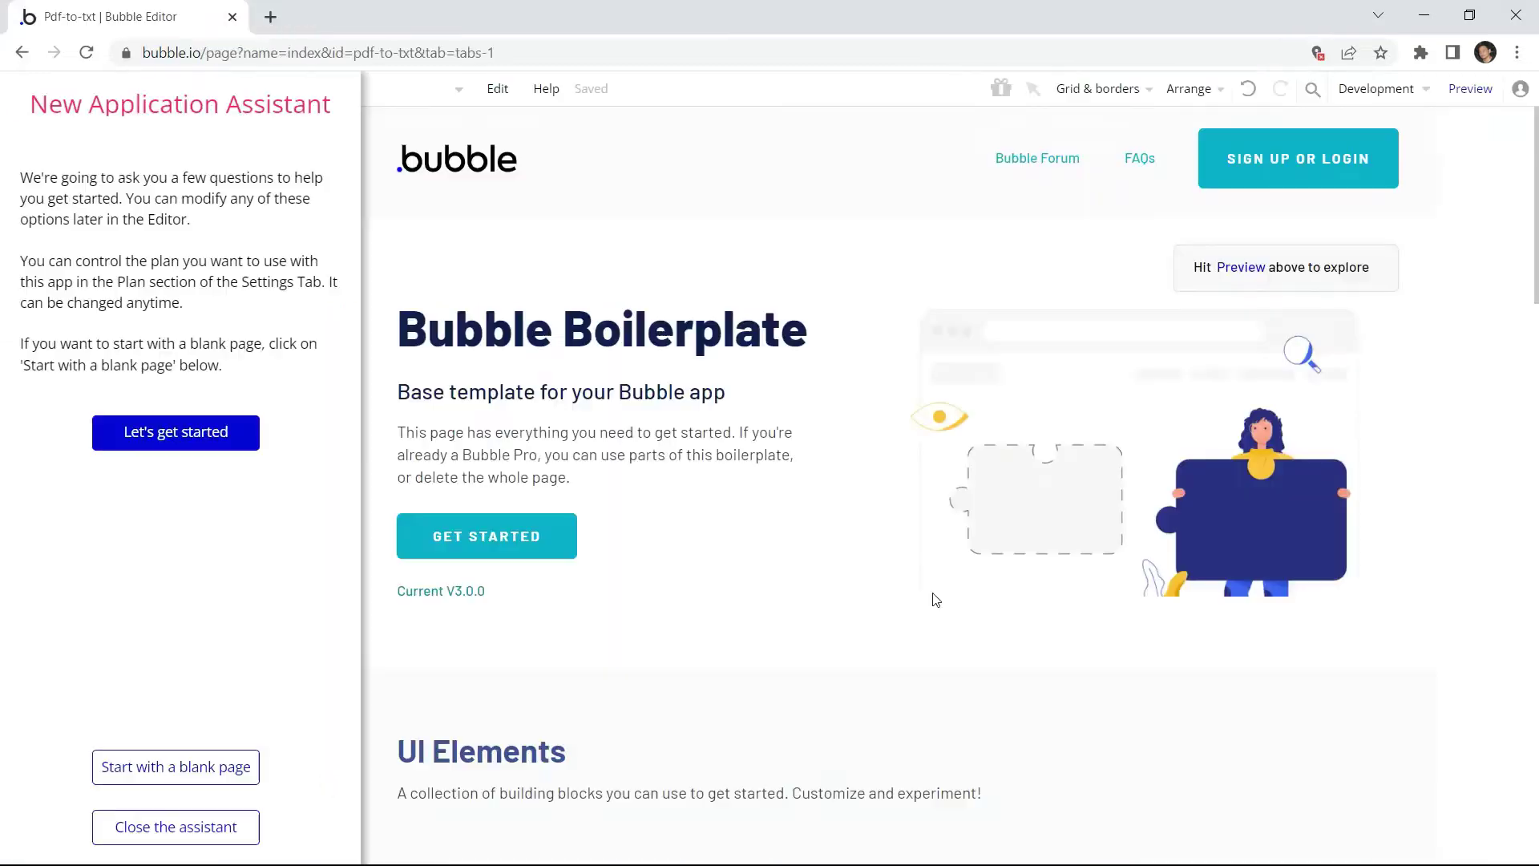
click(170, 770)
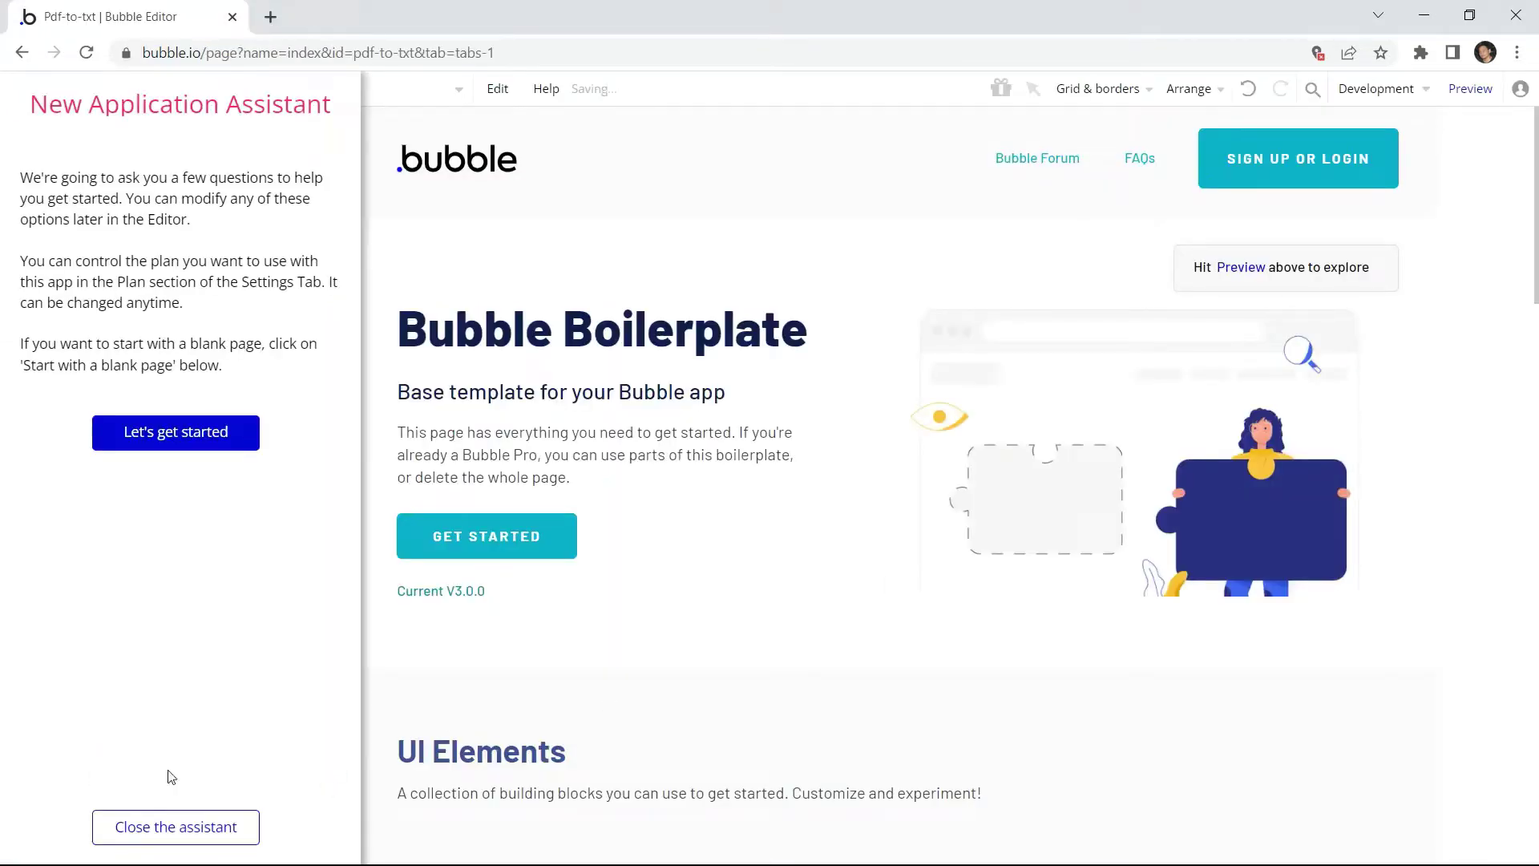
click(173, 838)
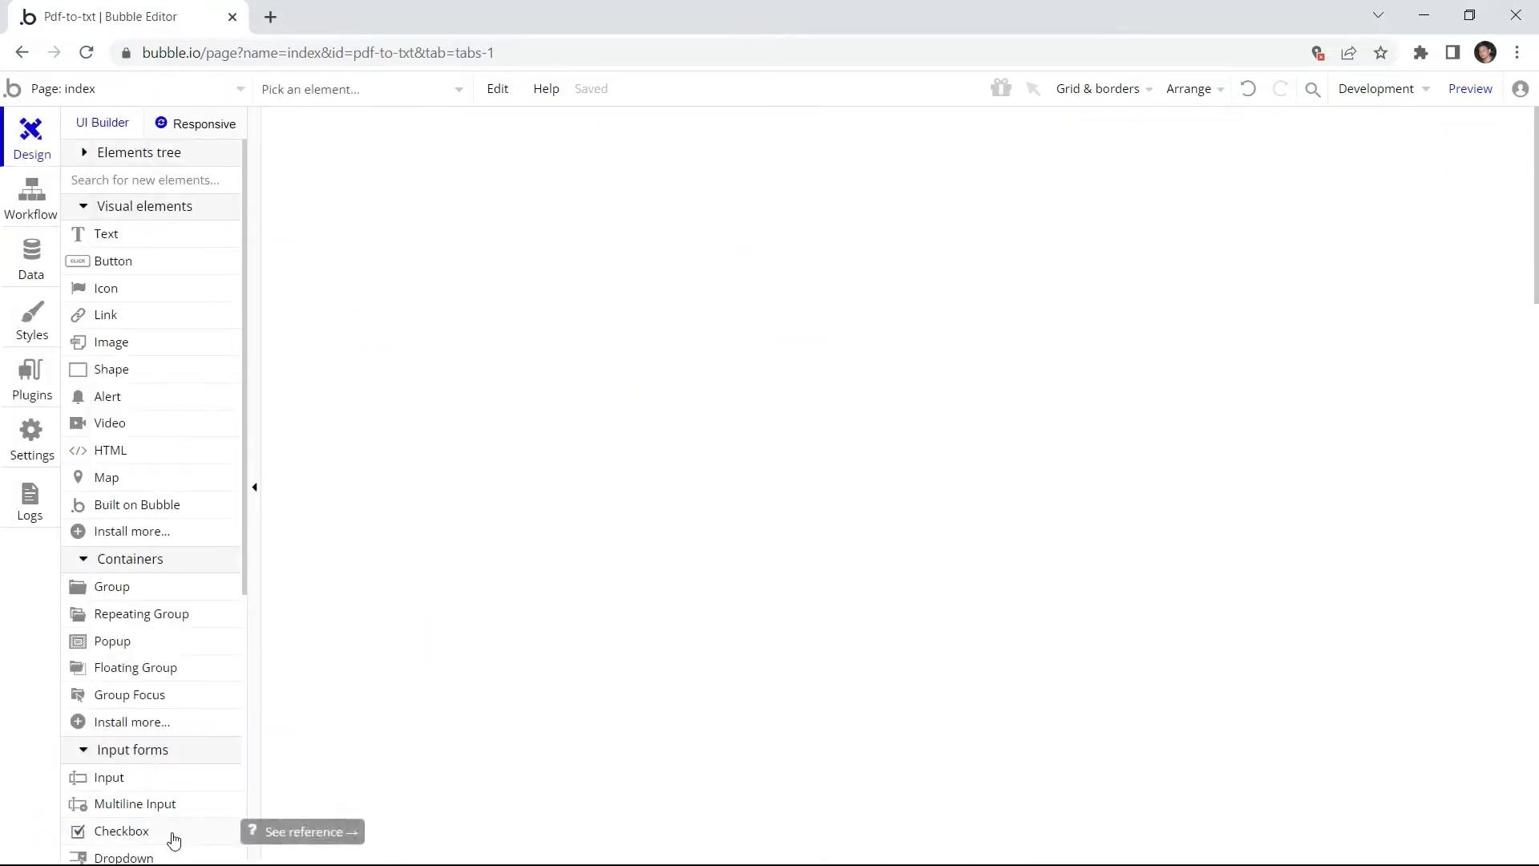
Draw an Input element about 215 by 58 px in the page's upper middle with the placeholder "Source File"
click(138, 781)
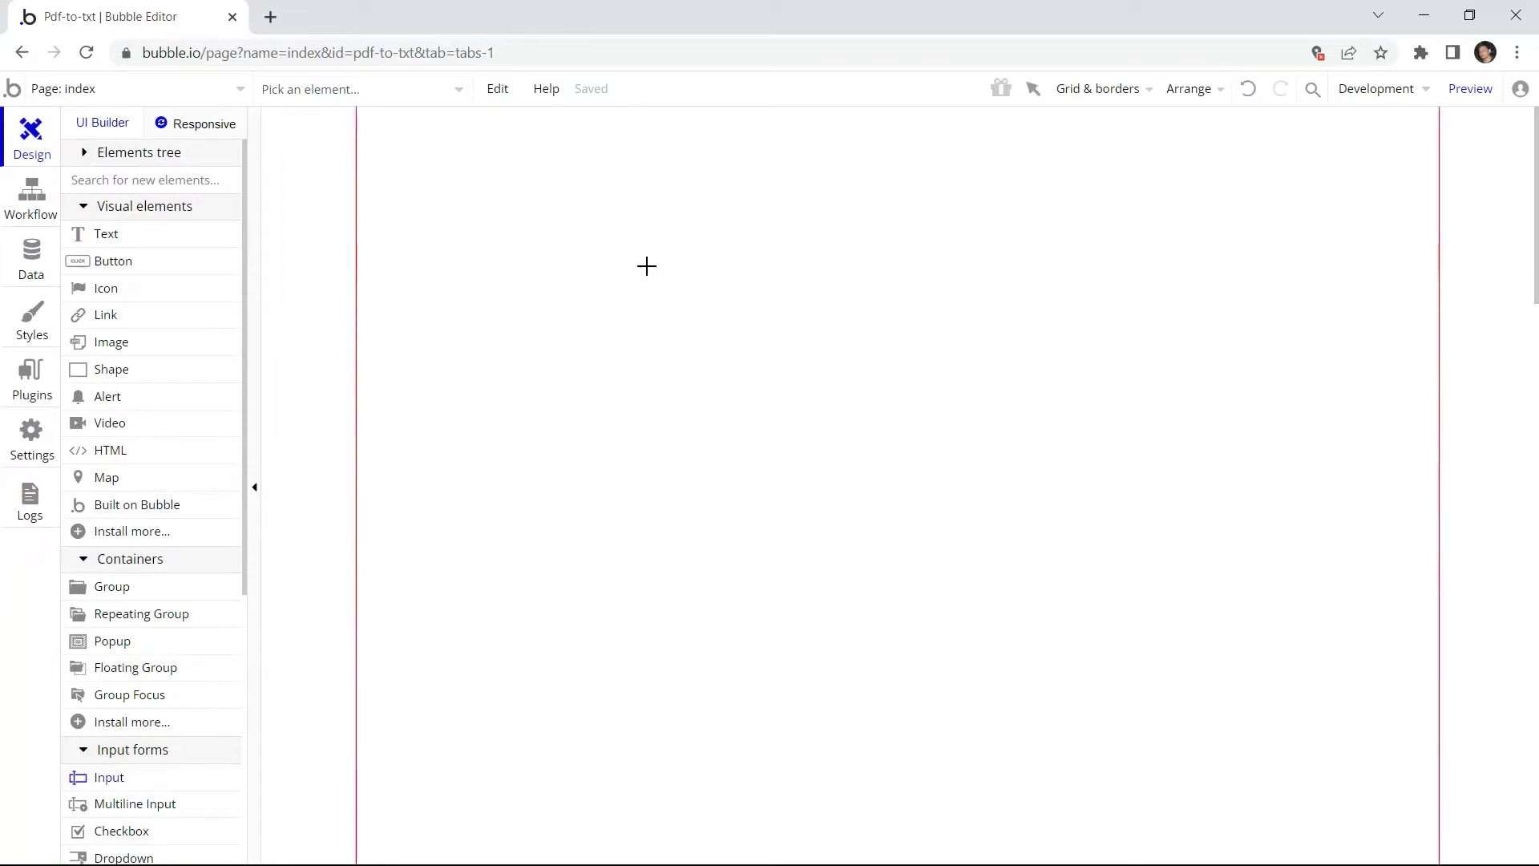
drag(633, 265, 850, 325)
text(S)
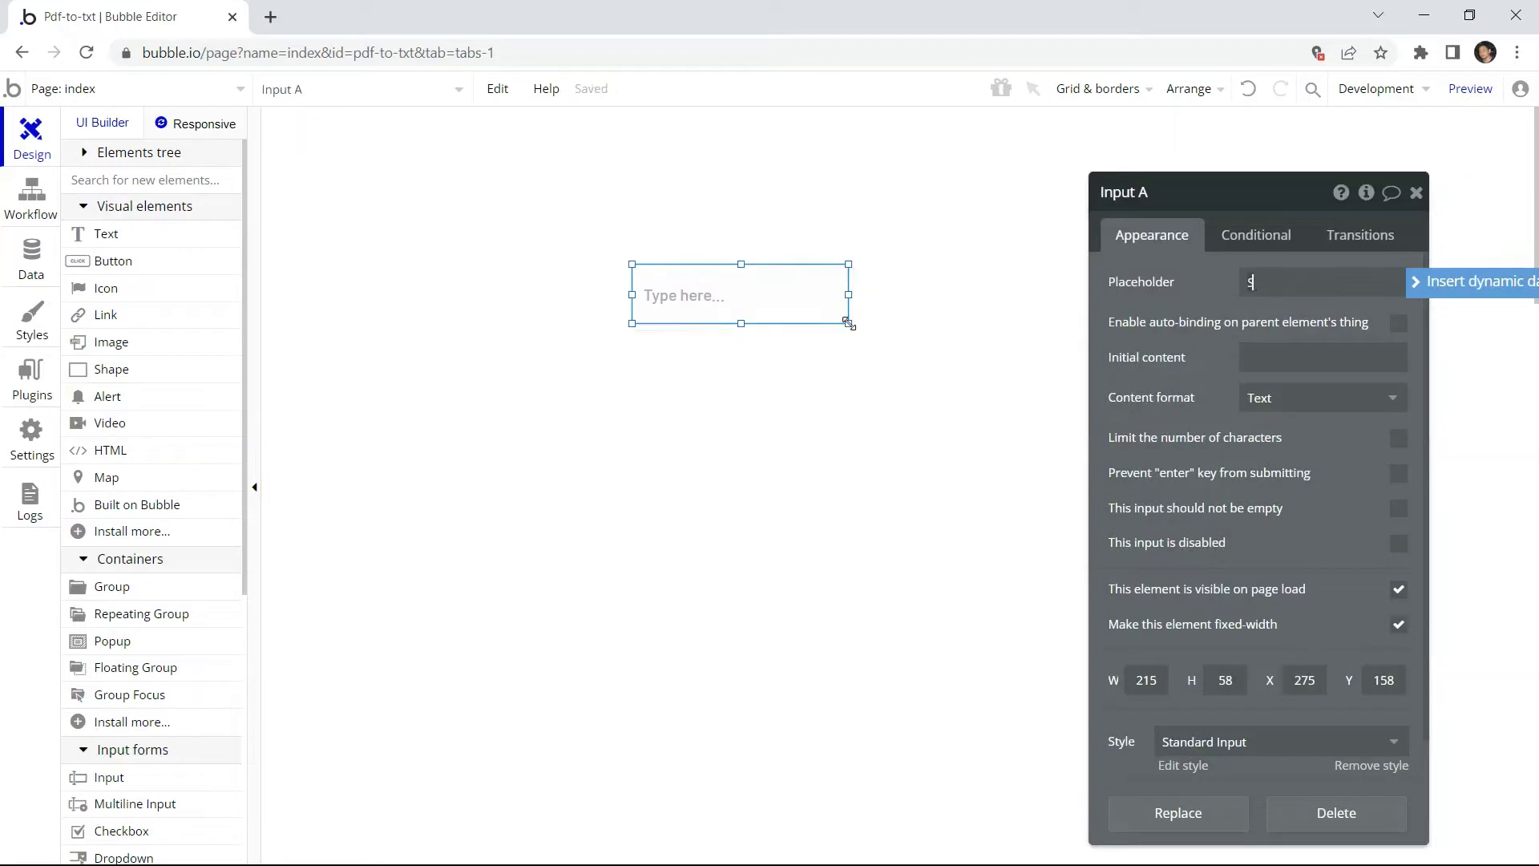
text(ource file)
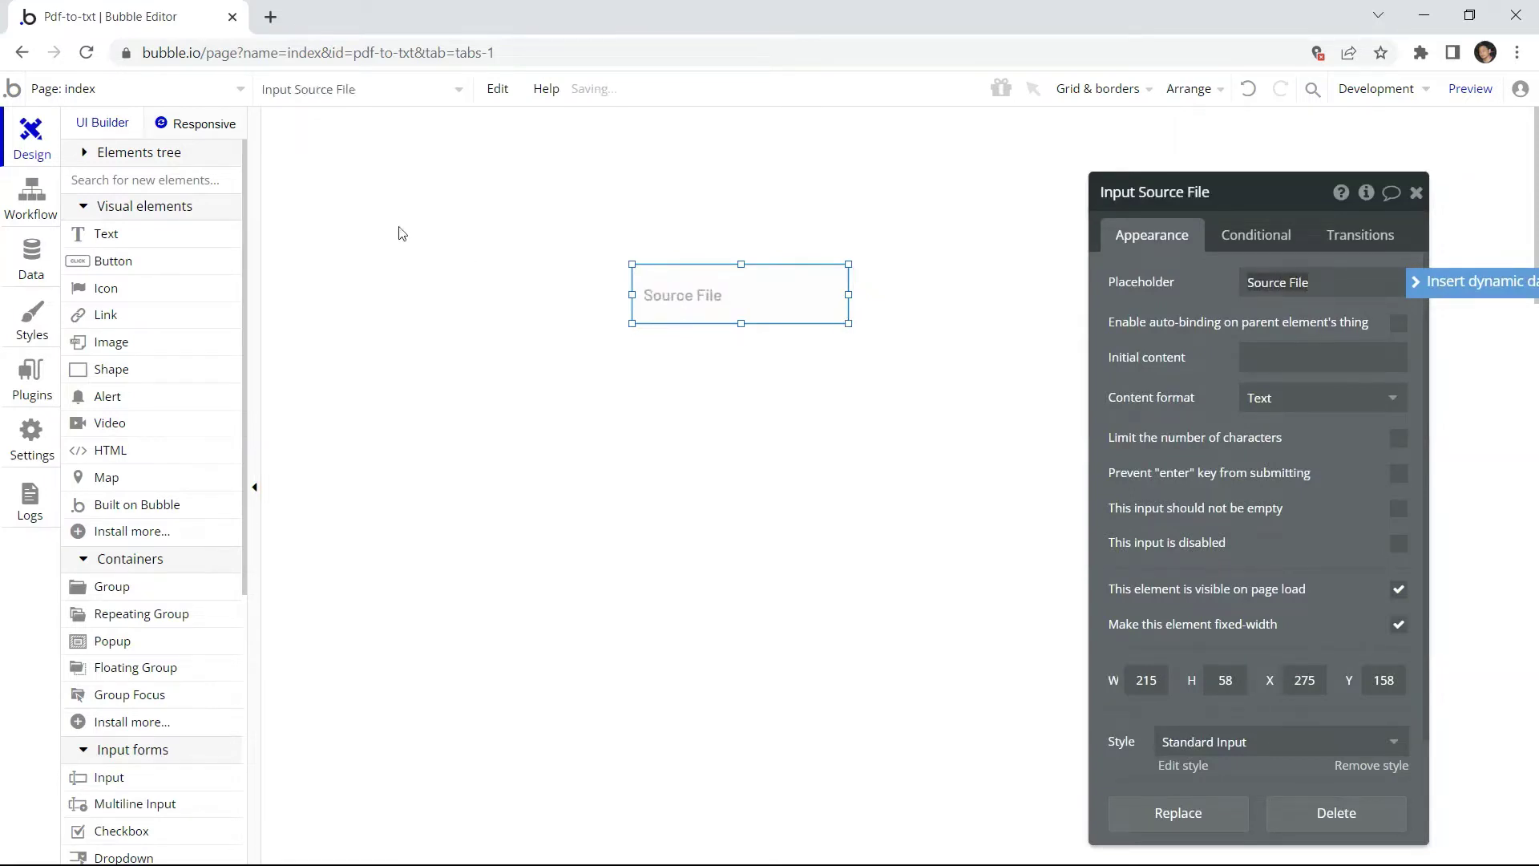
Draw a button about 205 by 50 px below the Source File input and label it "Send Request"
click(198, 267)
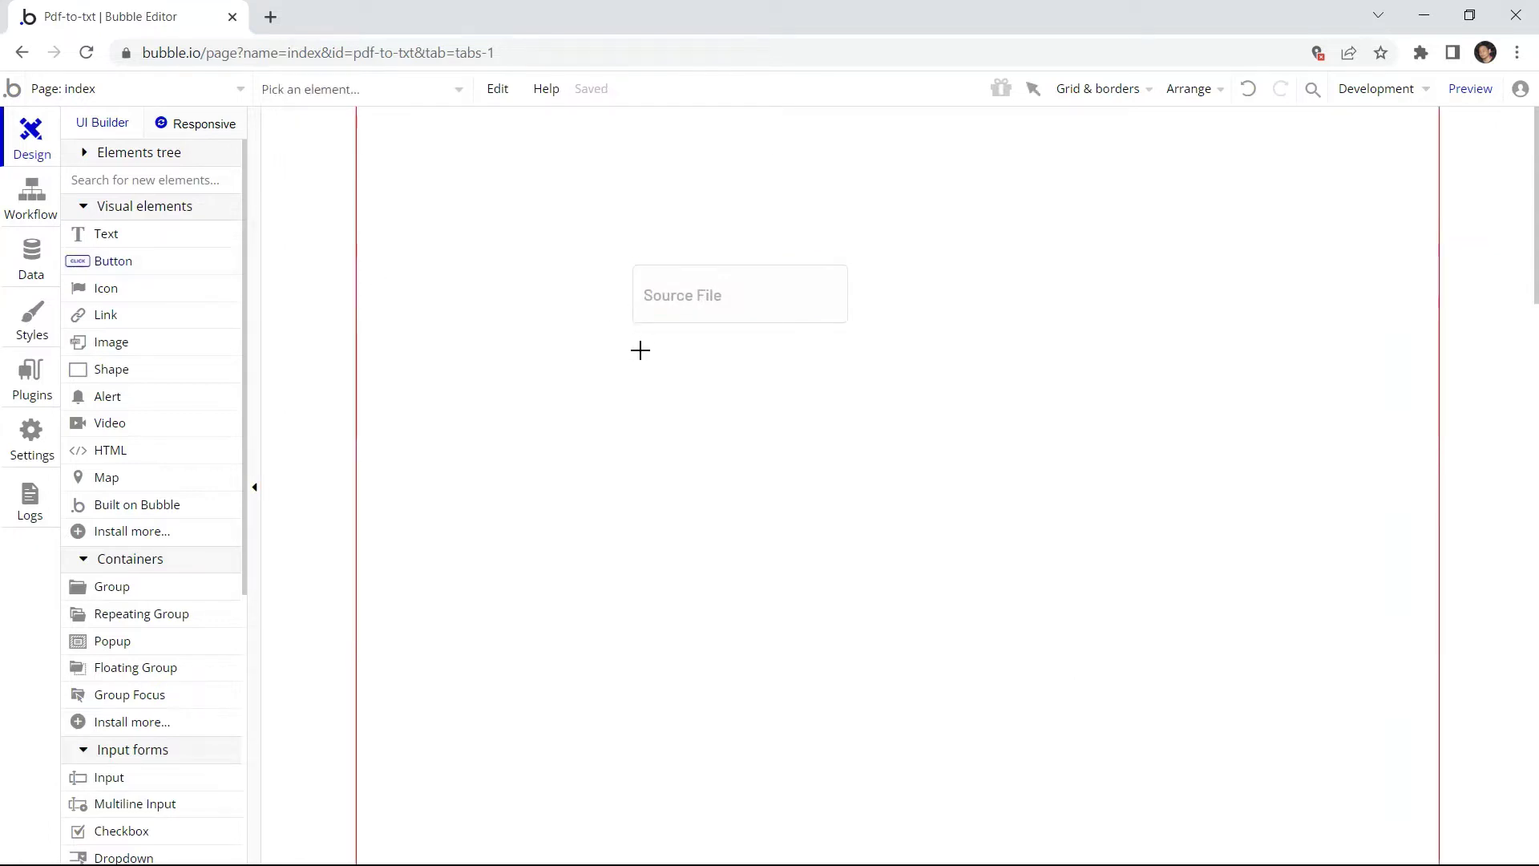
mouse_move(637, 351)
mouse_down()
mouse_move(787, 364)
mouse_move(844, 401)
mouse_up()
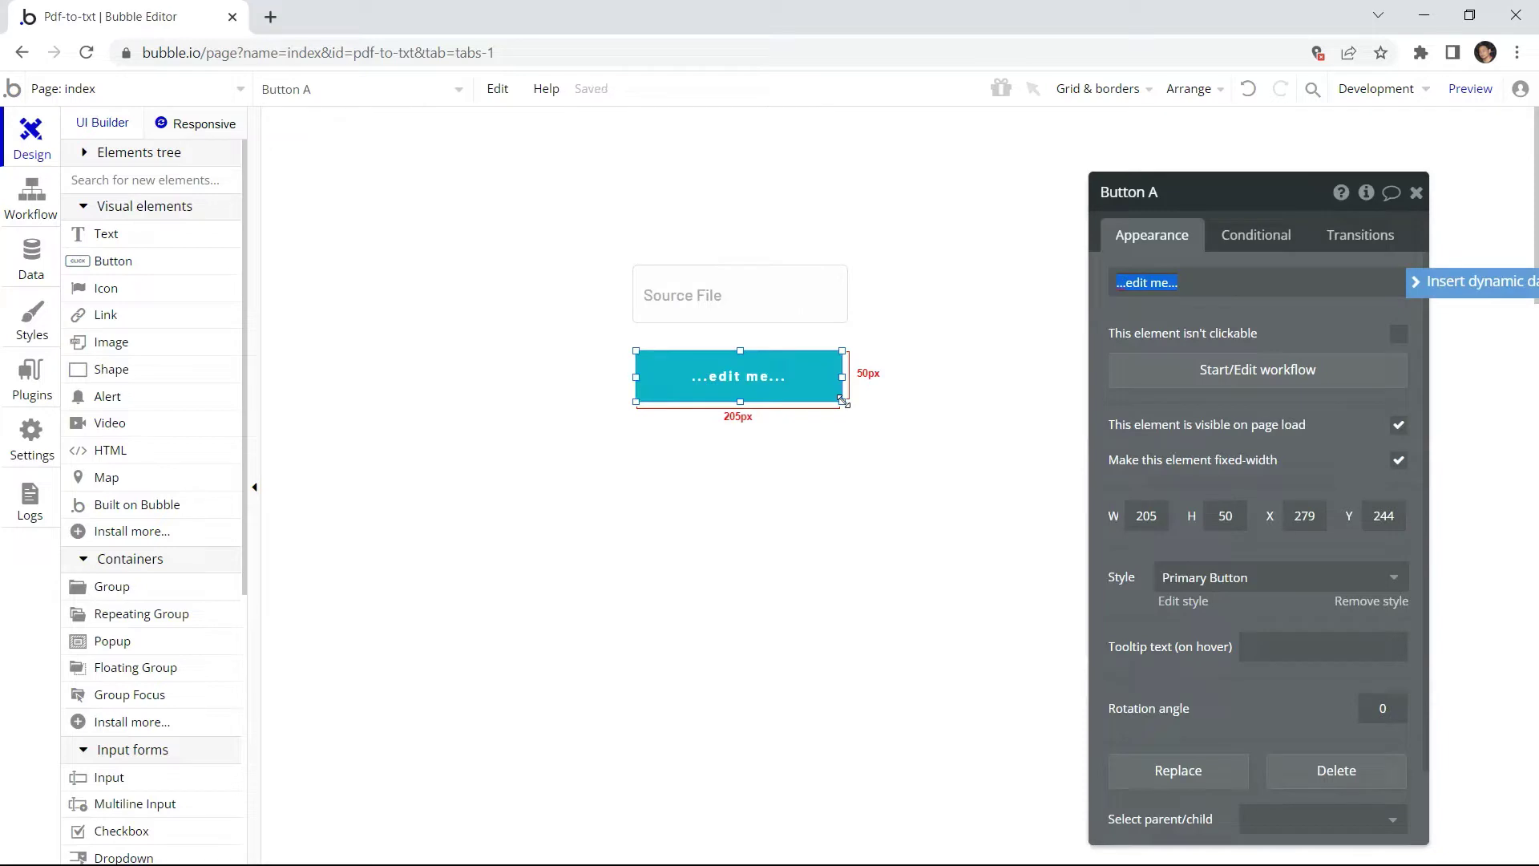
text(Send Request)
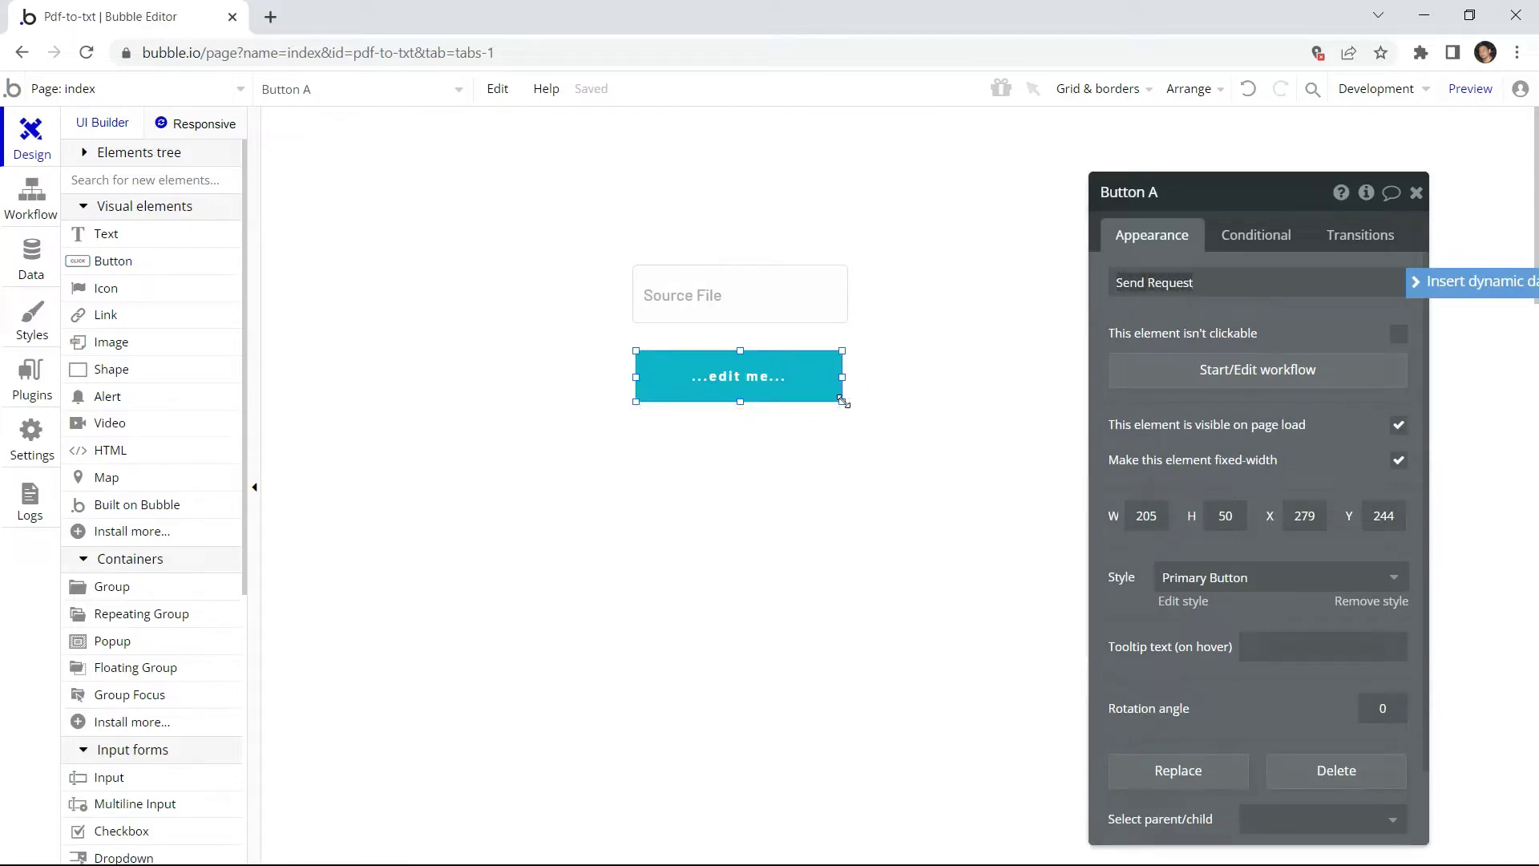
Install the API Connector plugin in the app
click(26, 380)
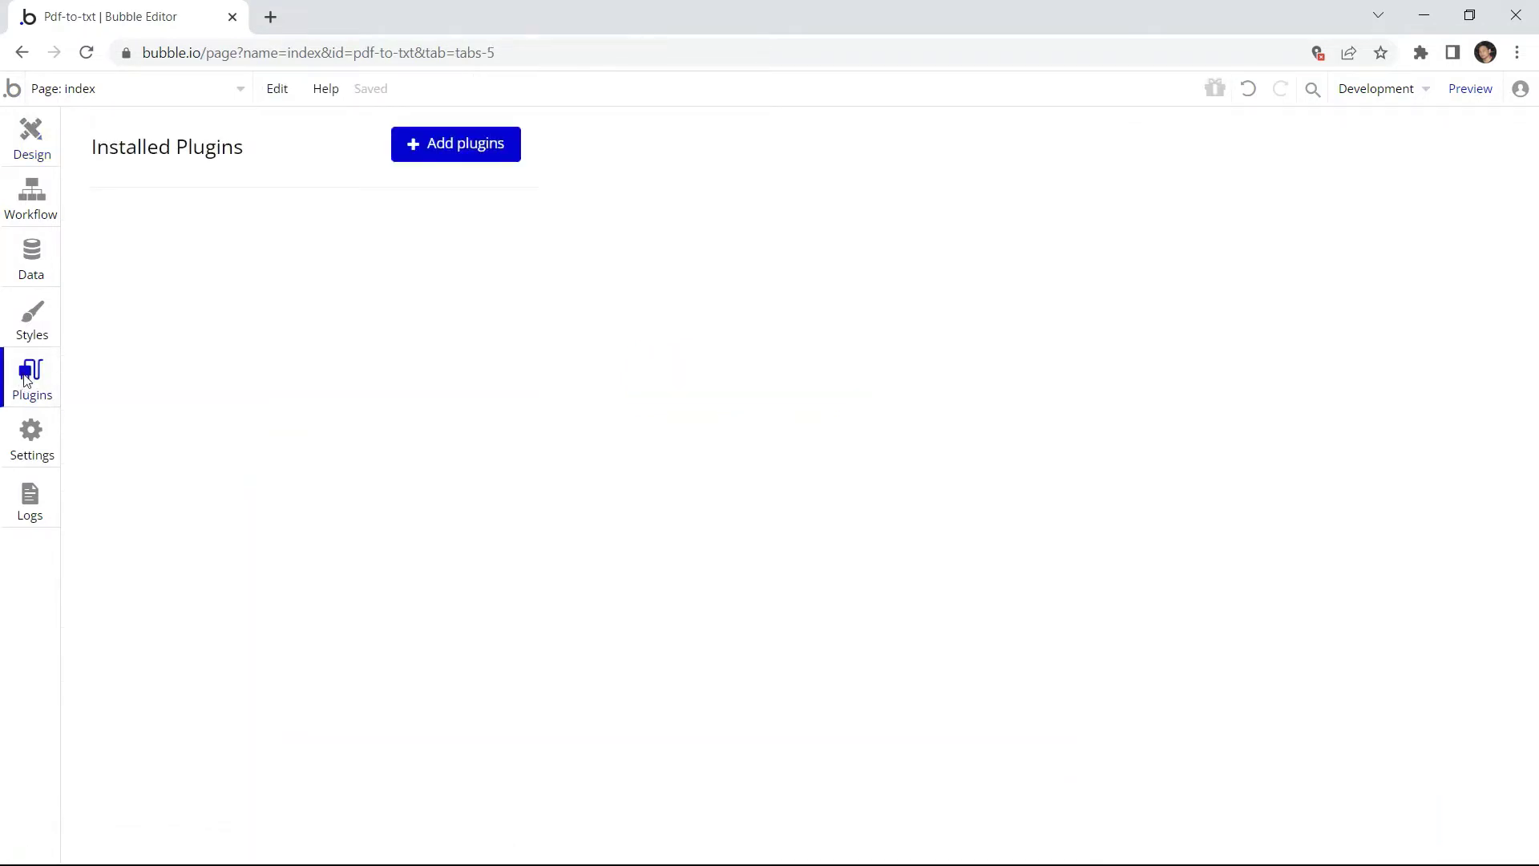
click(457, 150)
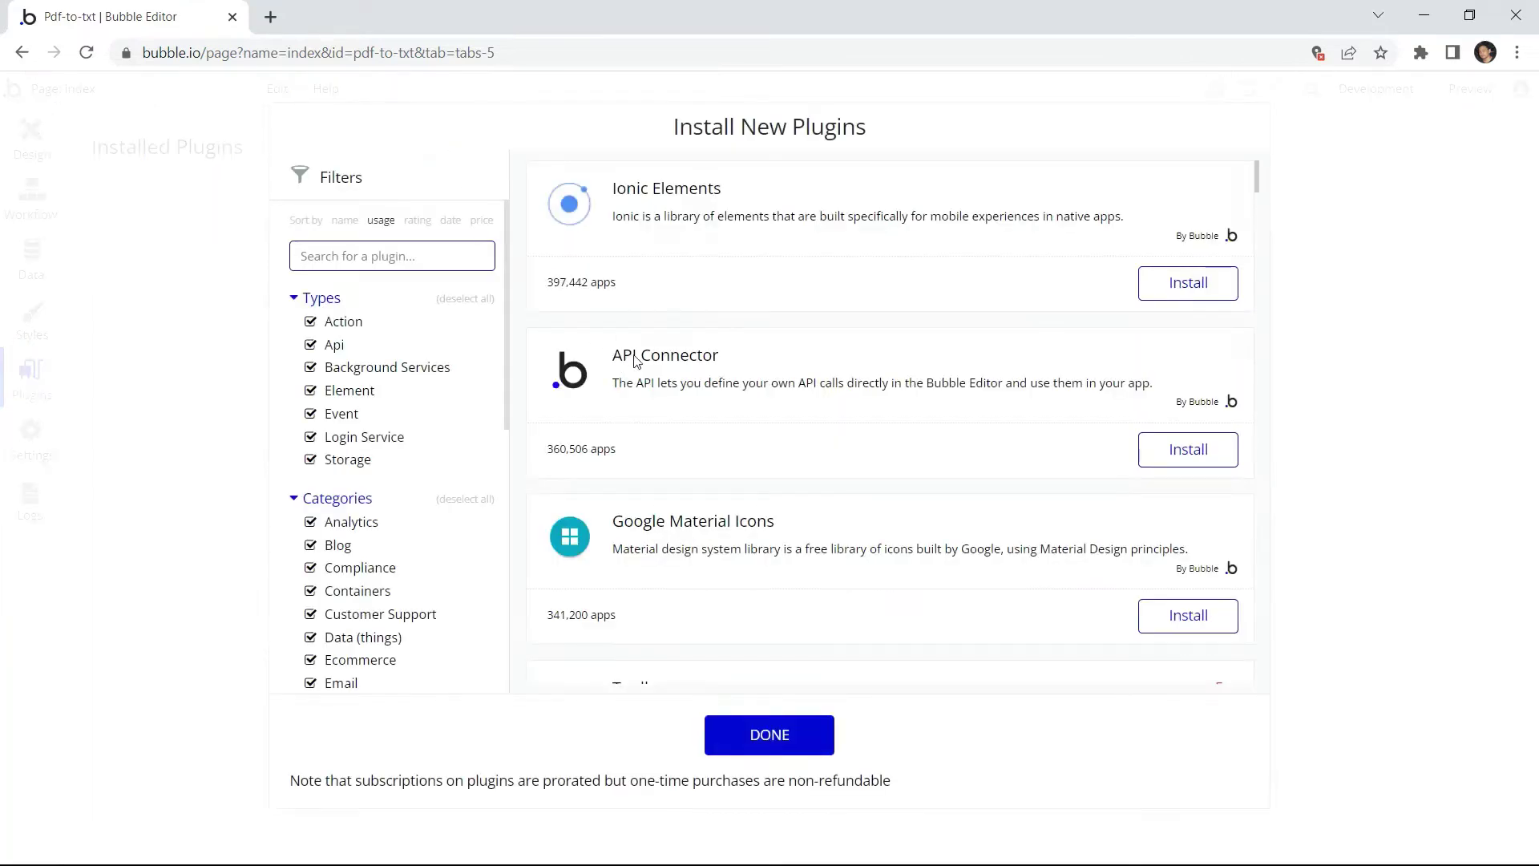
click(1190, 454)
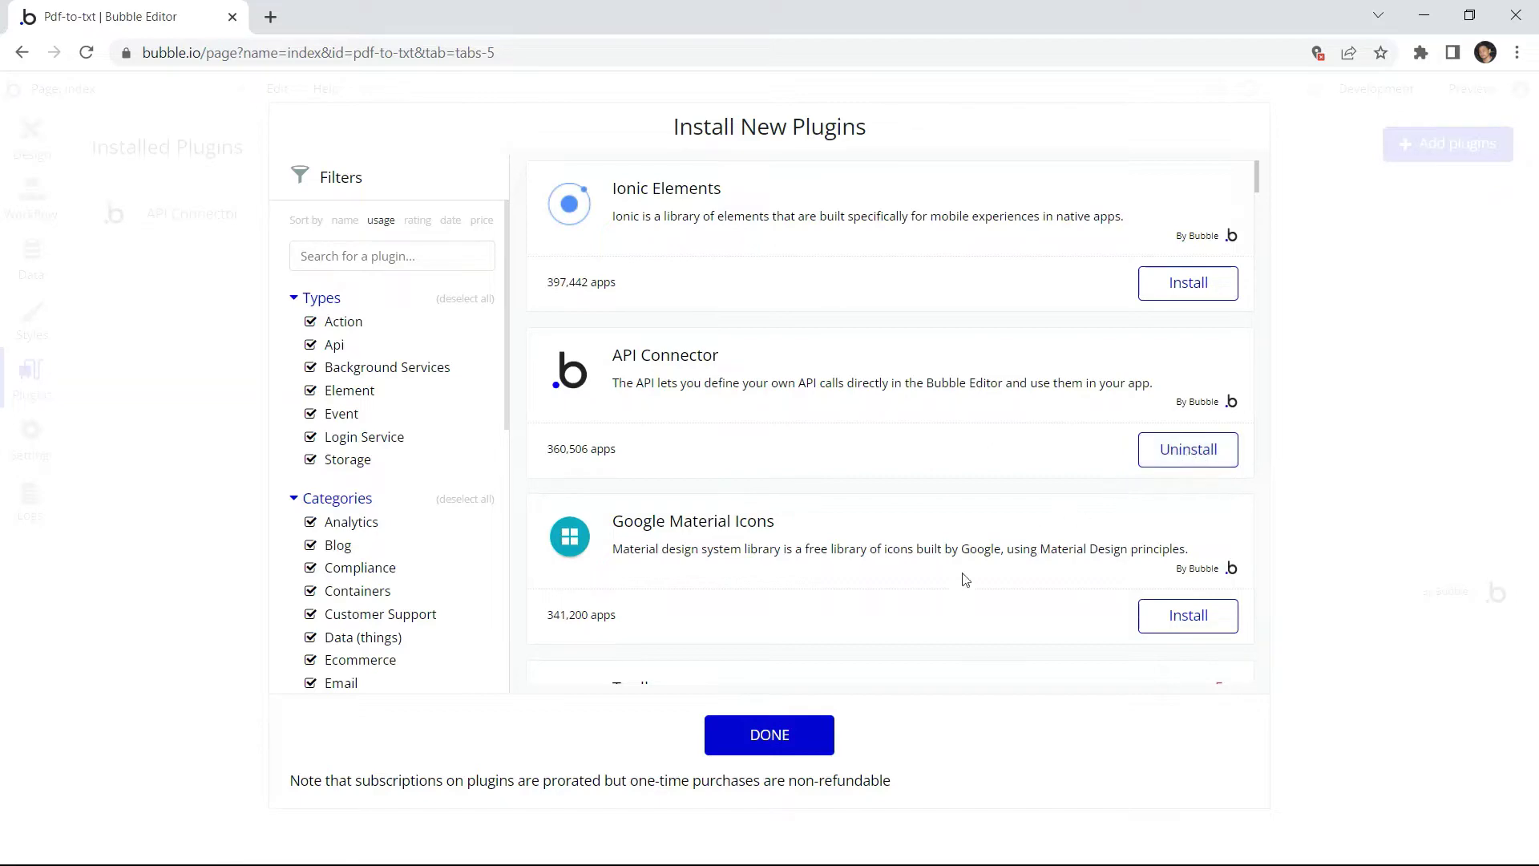
click(775, 739)
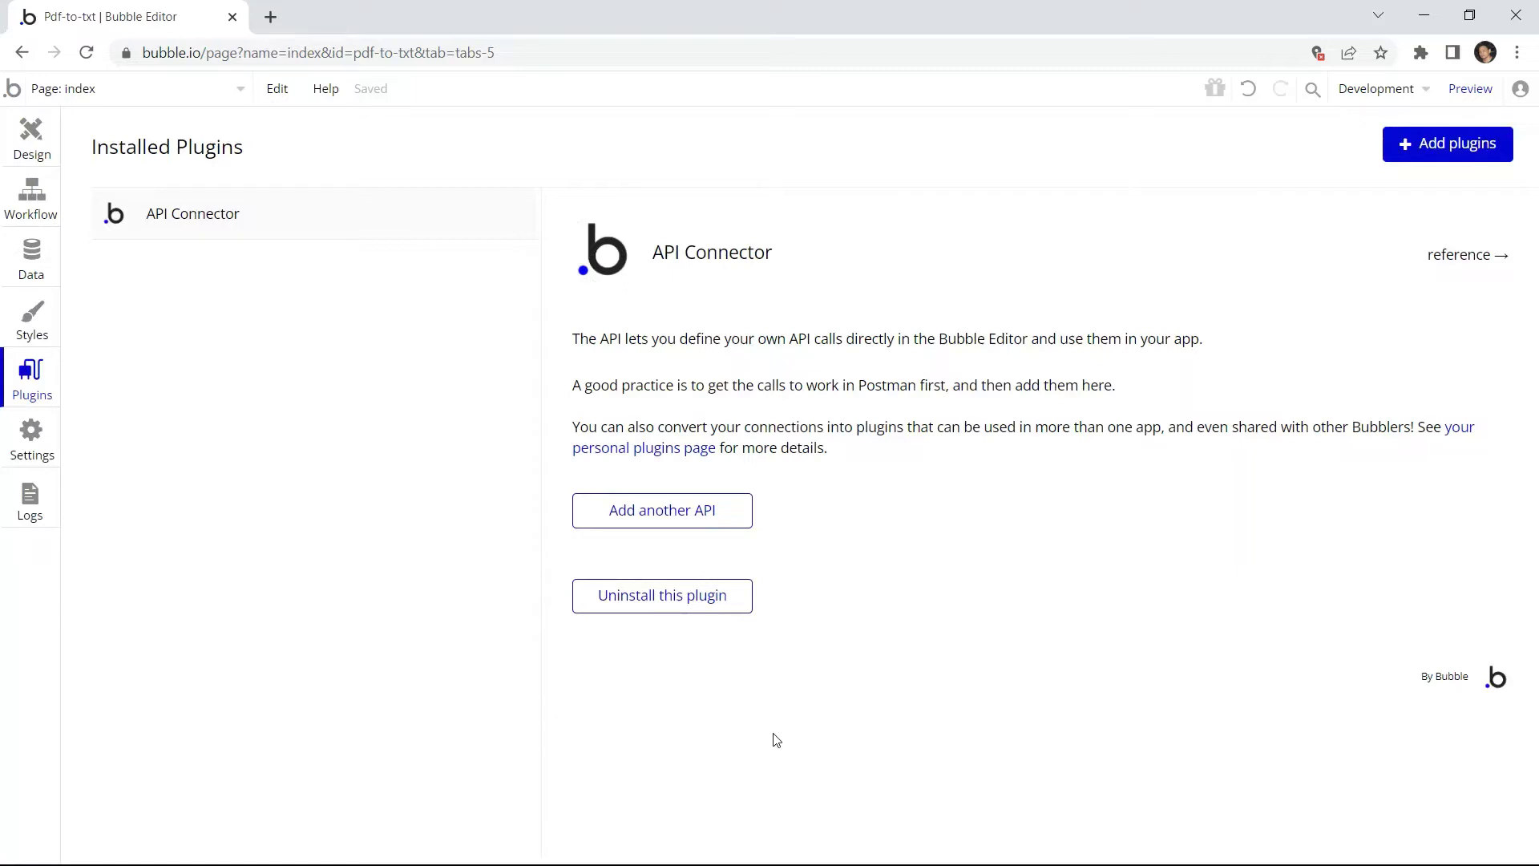
Add a new API to the API Connector and name it "PDF.co PDF to TEXT"
click(648, 517)
scroll(1137, 510, down, 2)
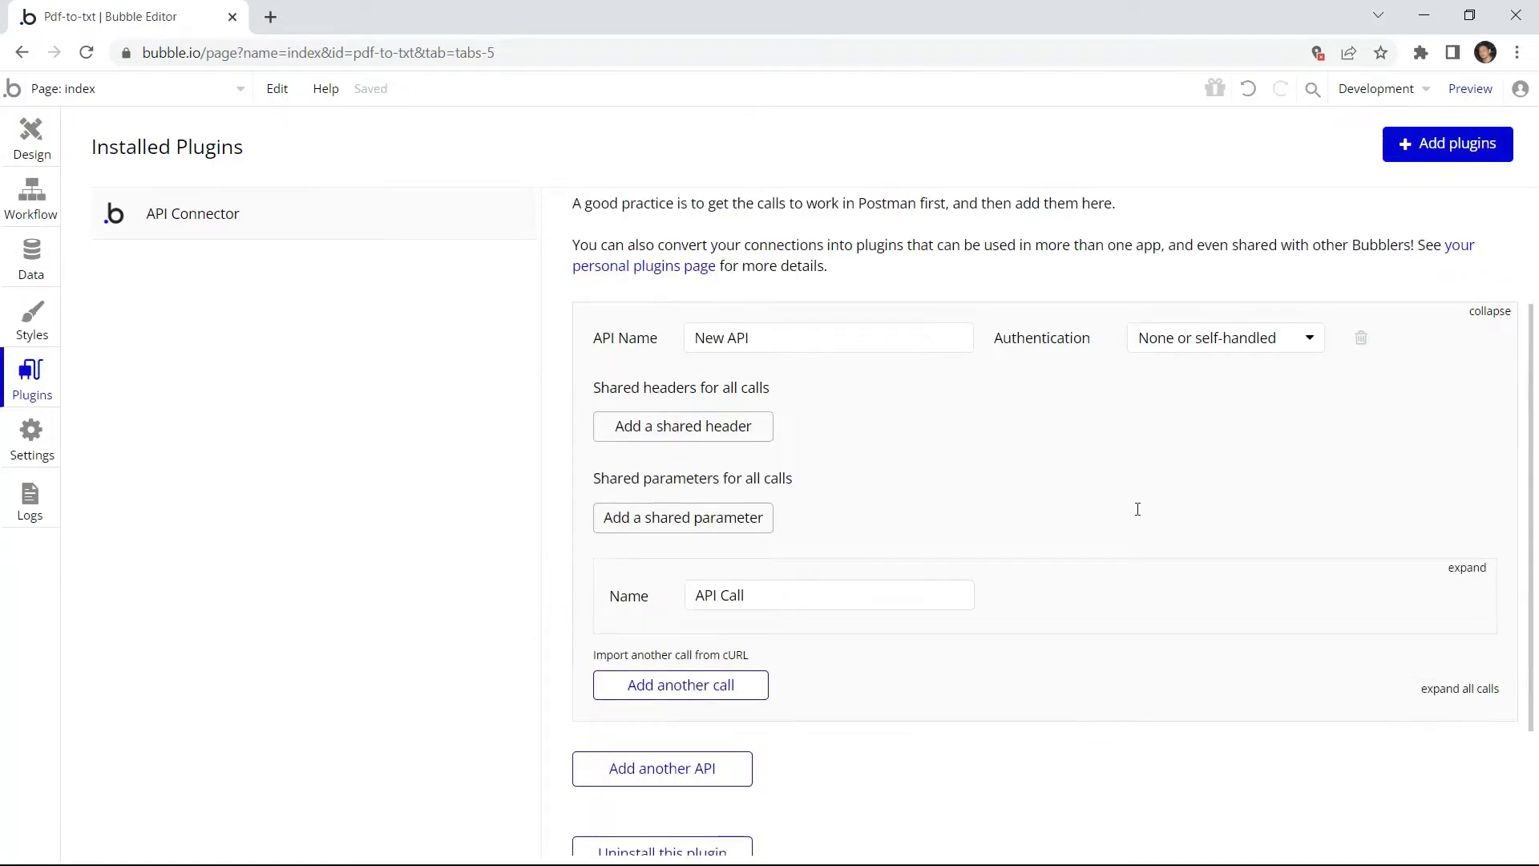
drag(774, 337, 691, 343)
text(PDF)
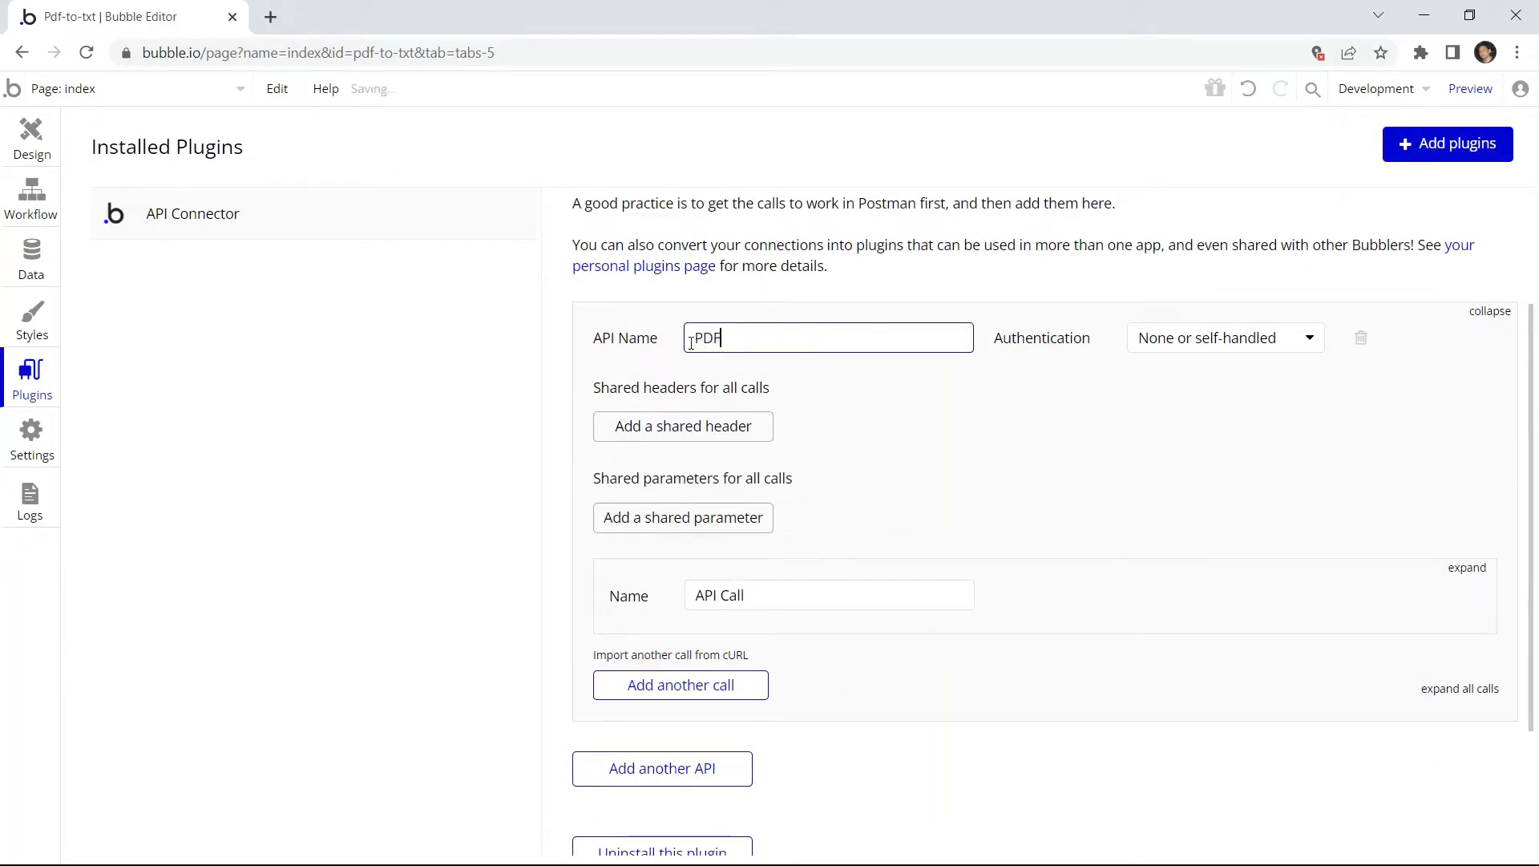
text(.co PDF to TEXT)
Expand the API call, name it "PDF to TEXT" and set it to be used as an Action
click(1470, 569)
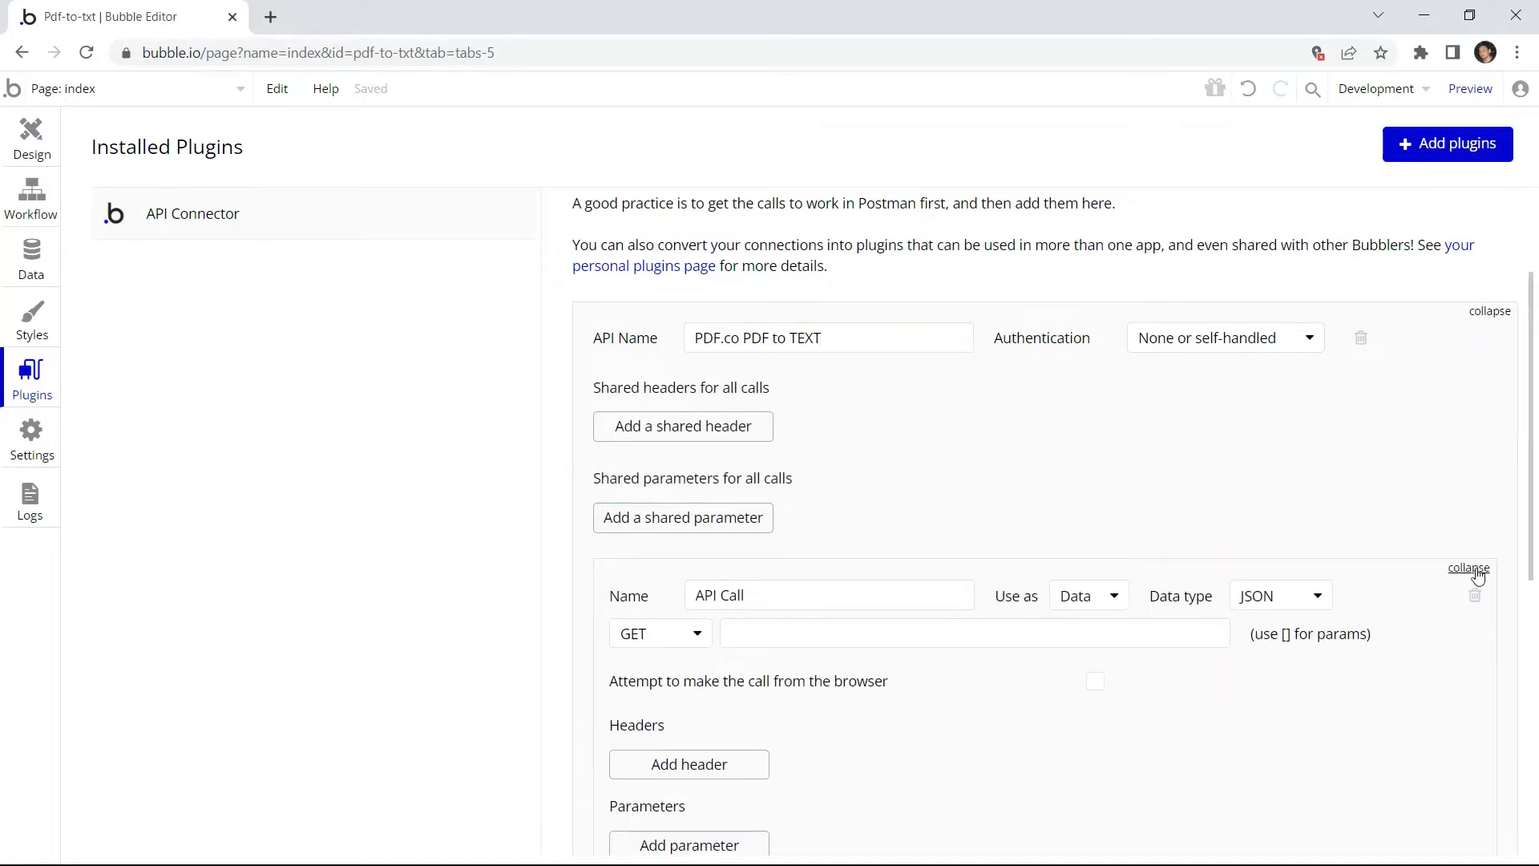
drag(759, 597, 694, 595)
text(PD)
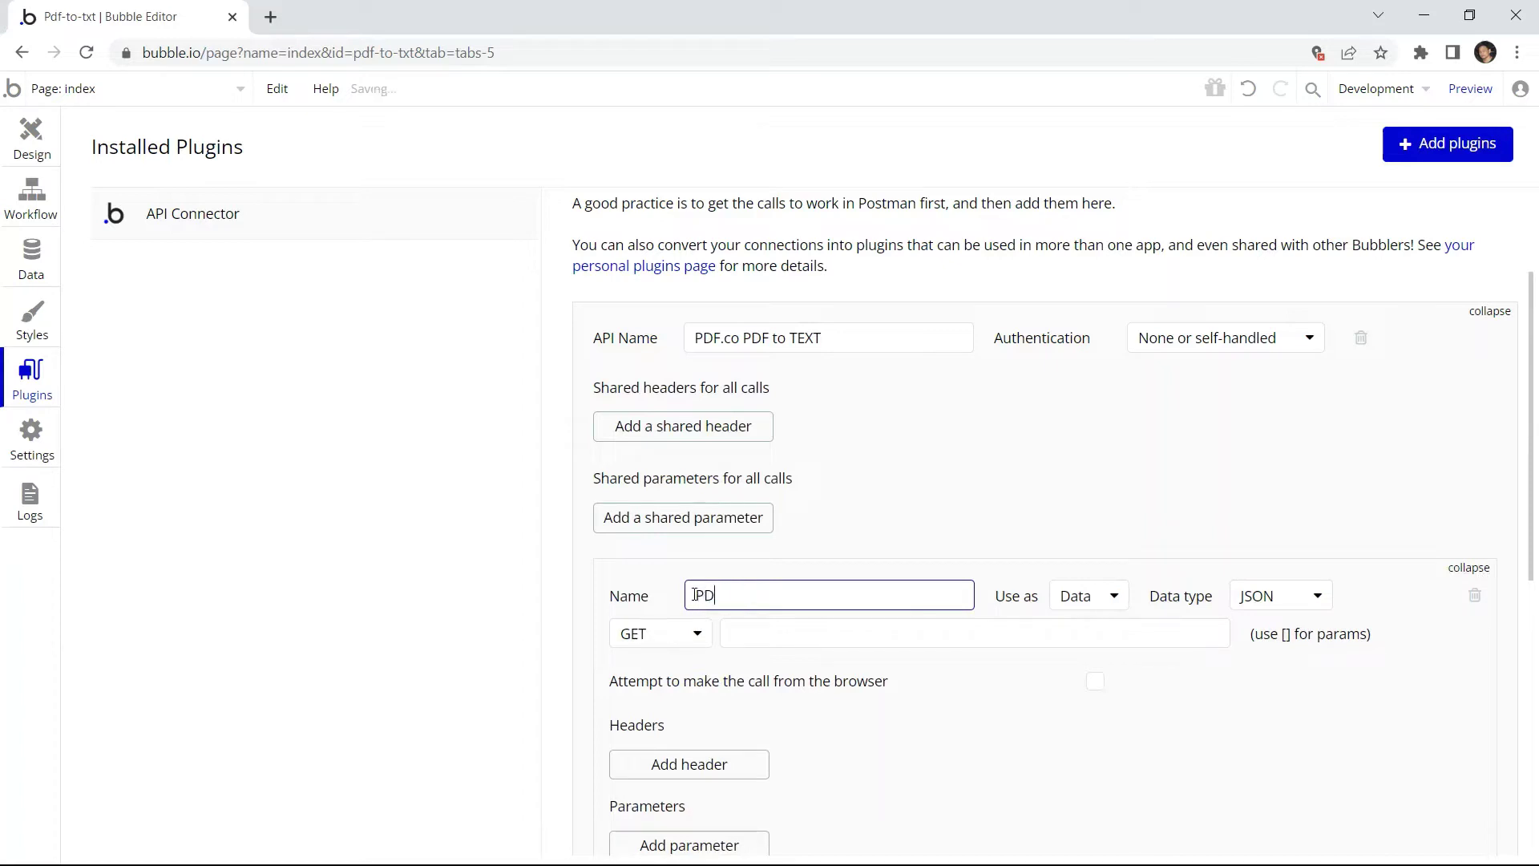
text(F to TEXT)
click(1114, 599)
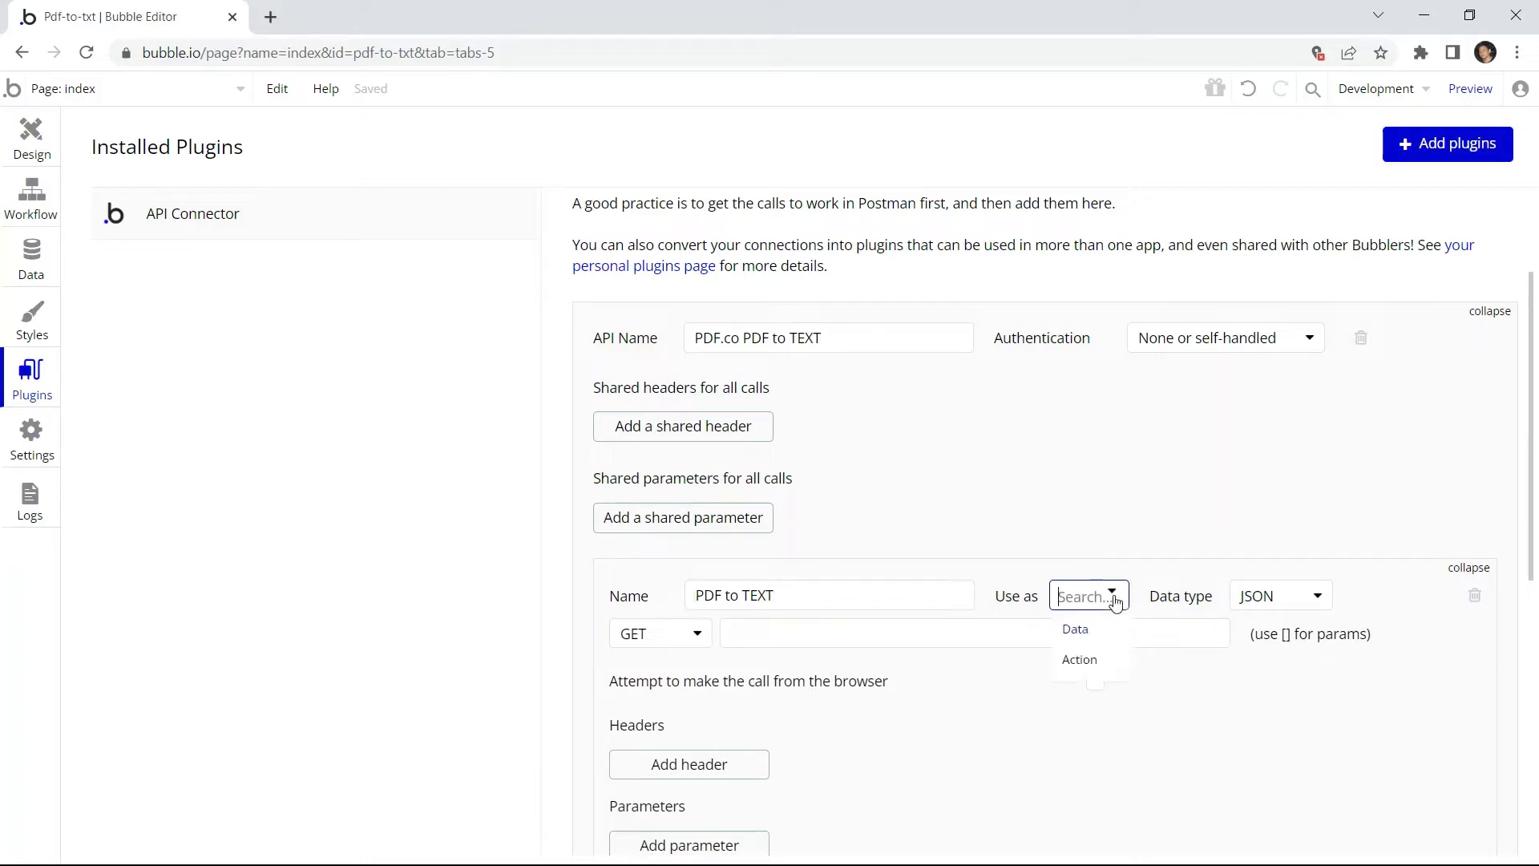
click(1079, 660)
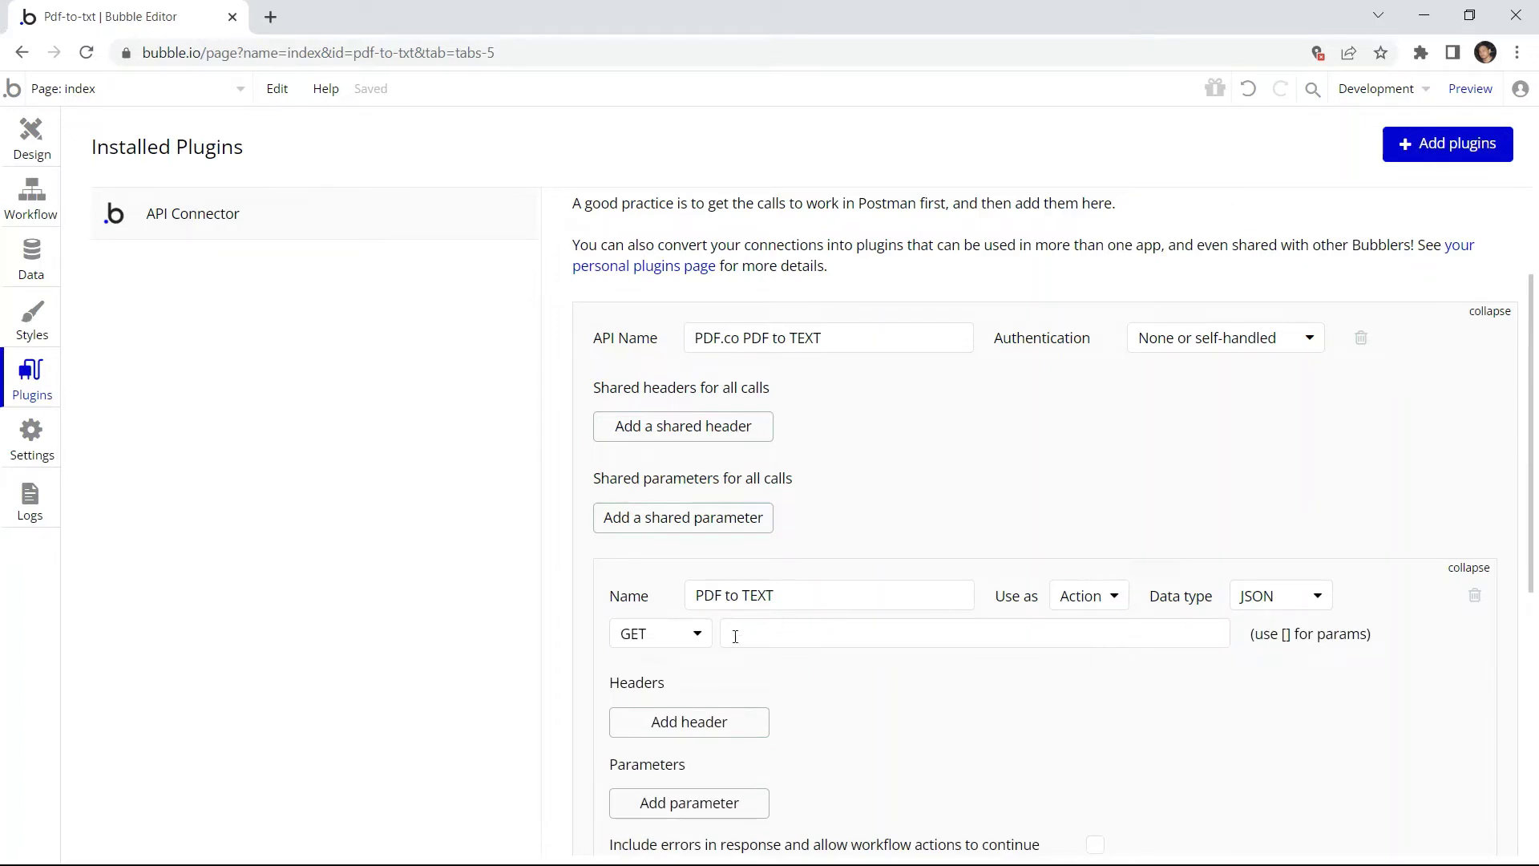
click(699, 636)
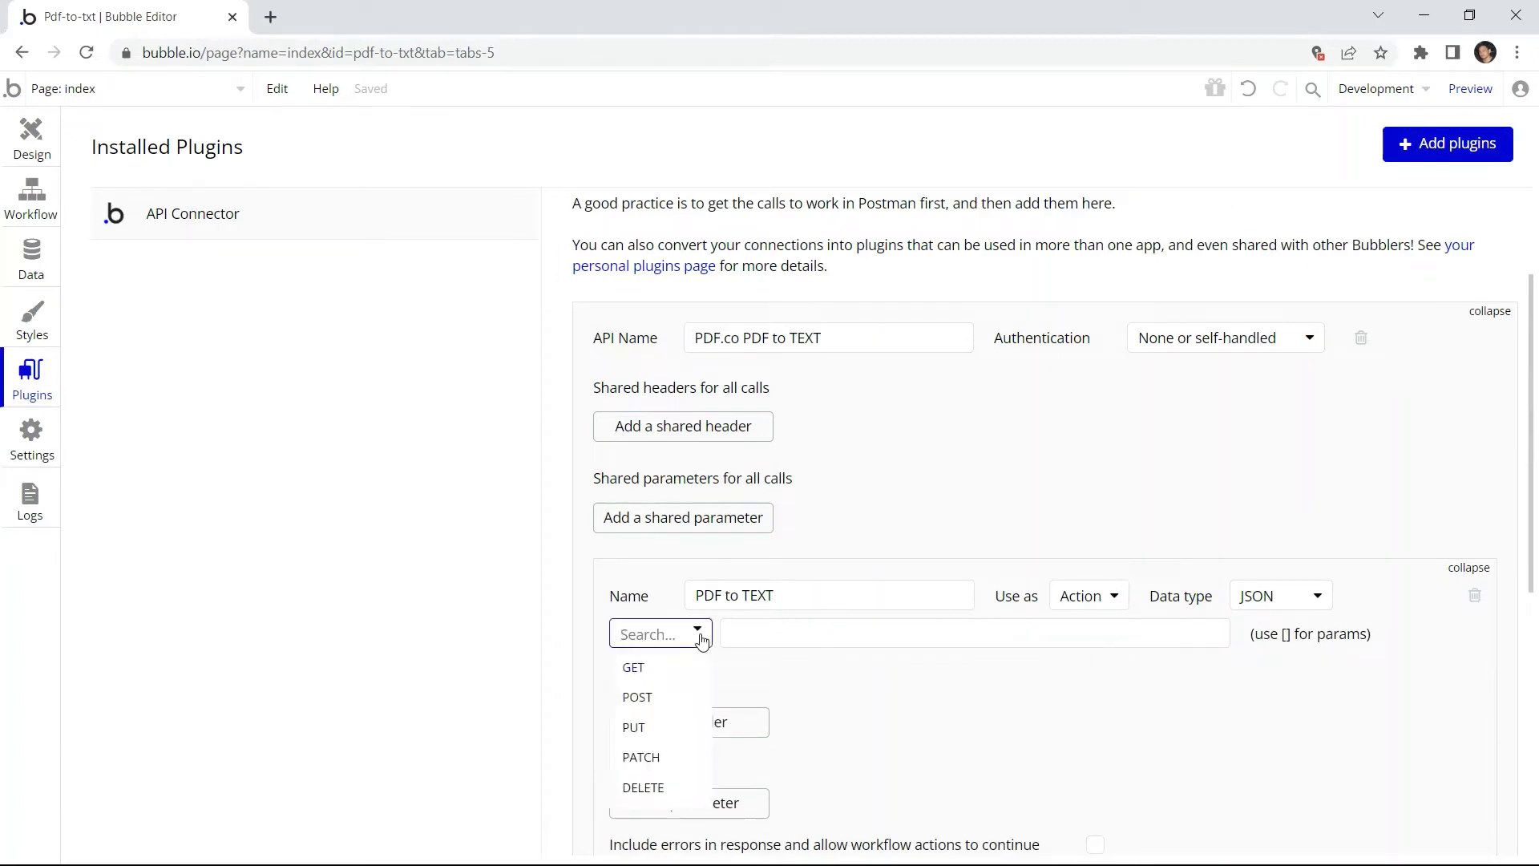
click(651, 698)
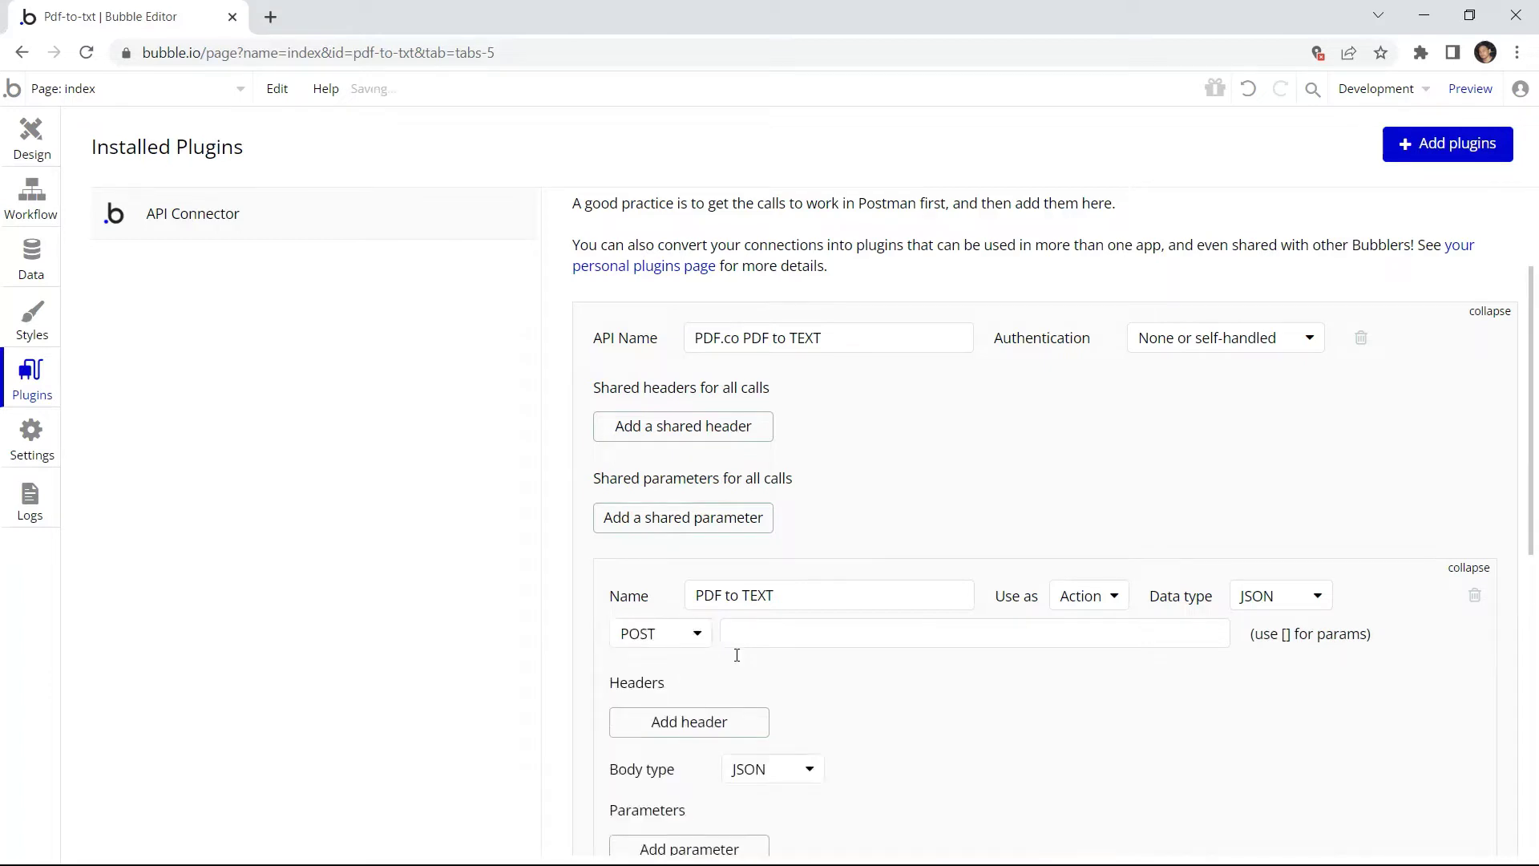
click(767, 638)
text(htt)
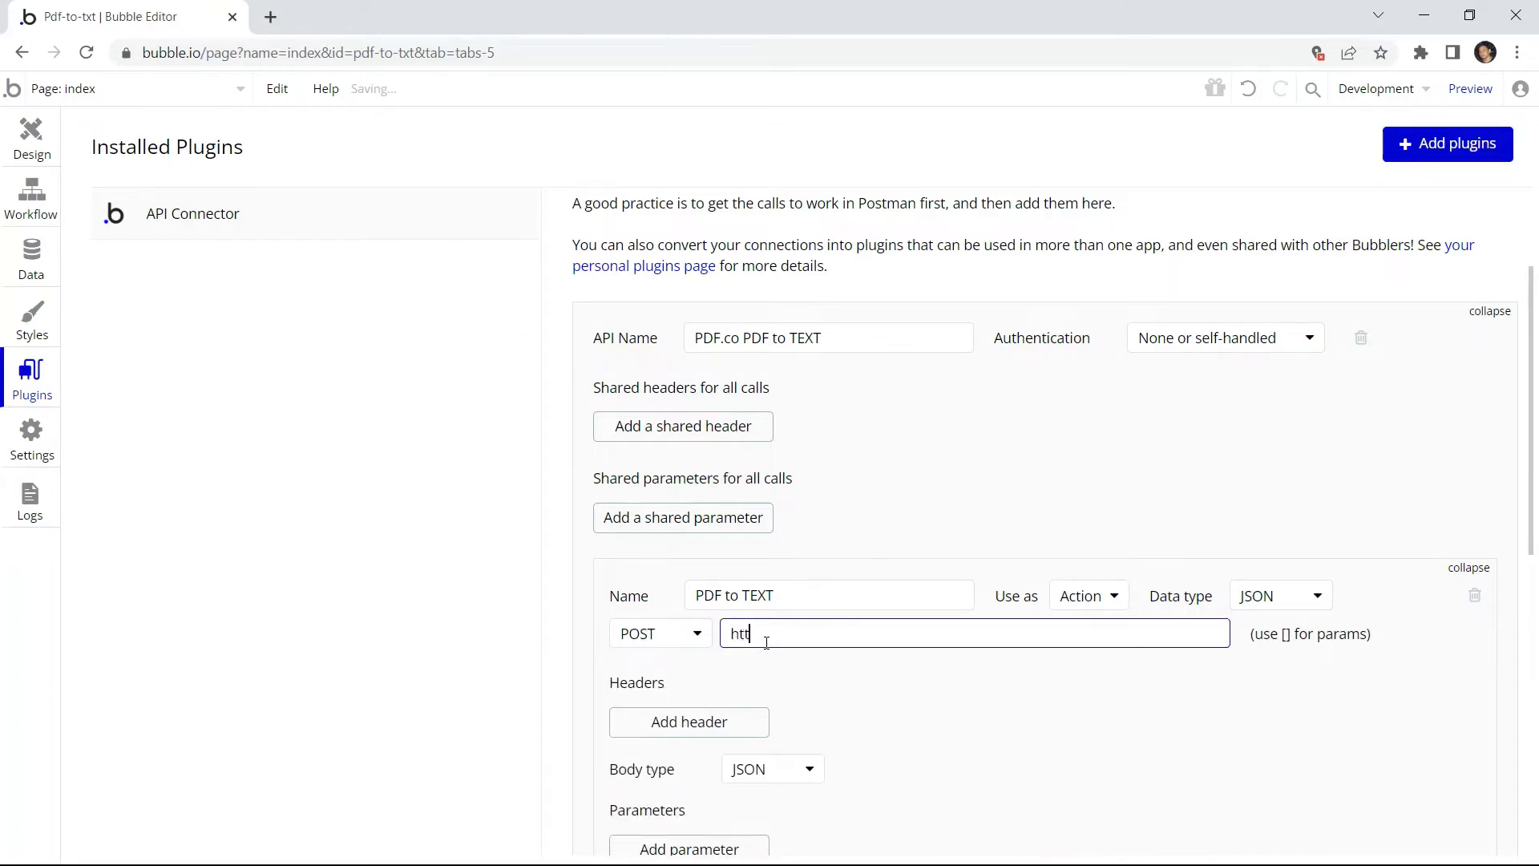
text(p://api.pdf.co/v1/pdf/convert/to)
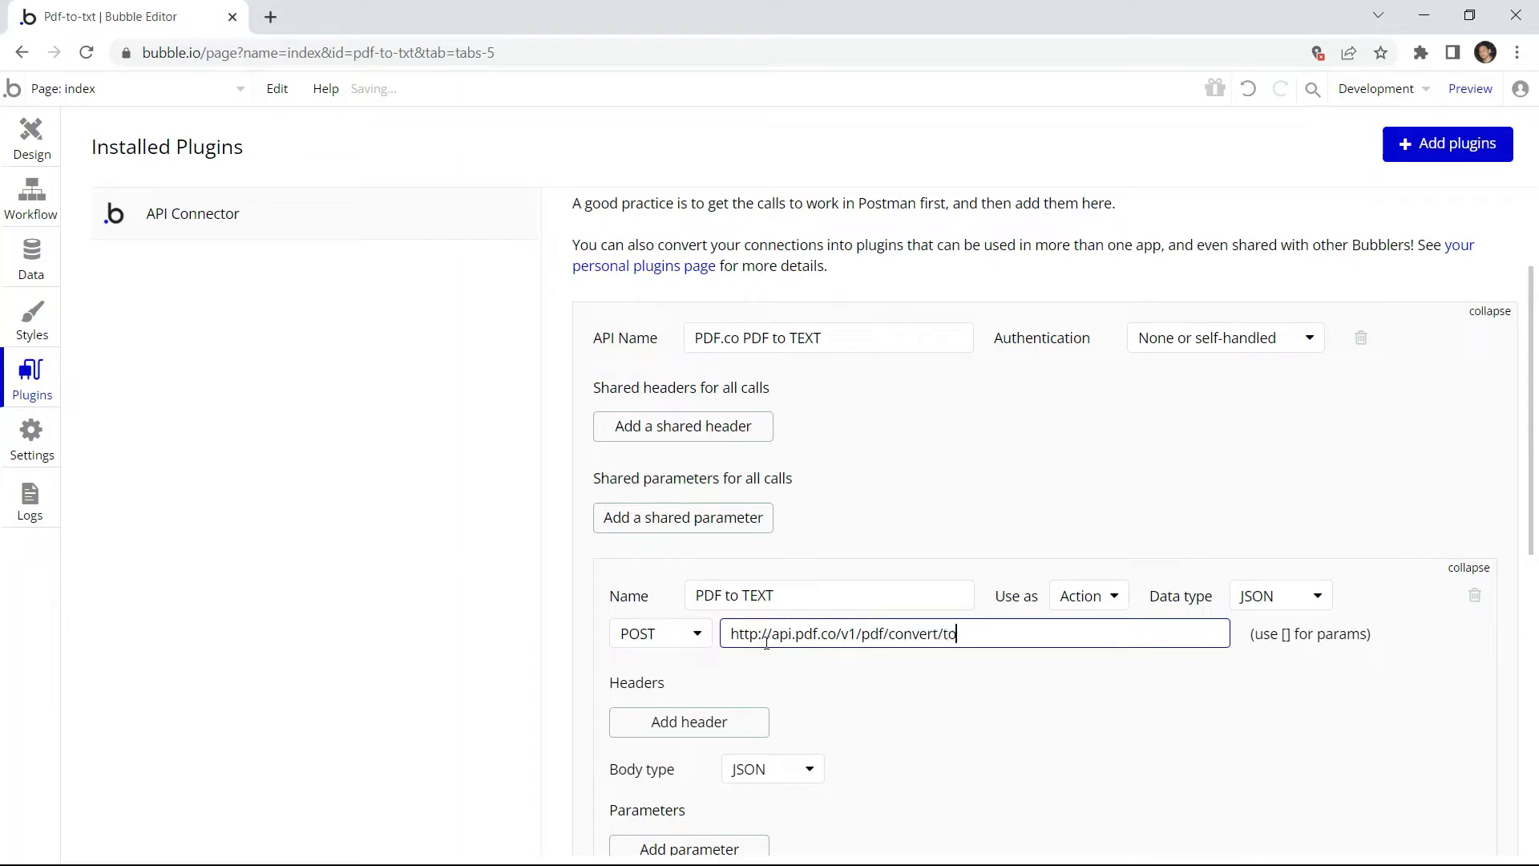
text(/text)
Switch to the PDF.co API documentation and check the endpoint URL given for PDF To TEXT
key(alt+Tab)
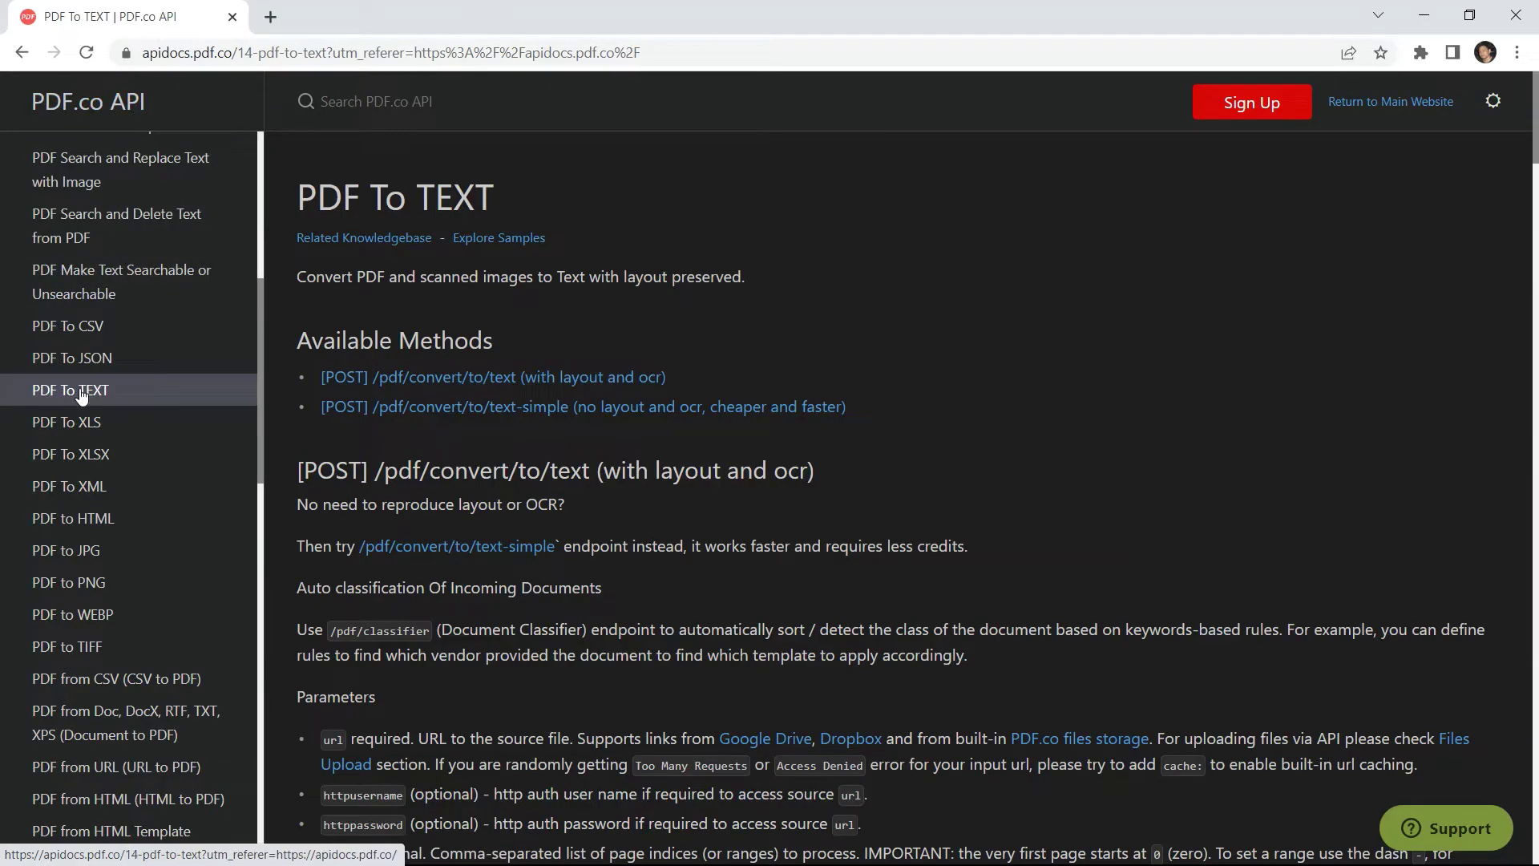
drag(1536, 128, 1535, 373)
drag(552, 182, 858, 190)
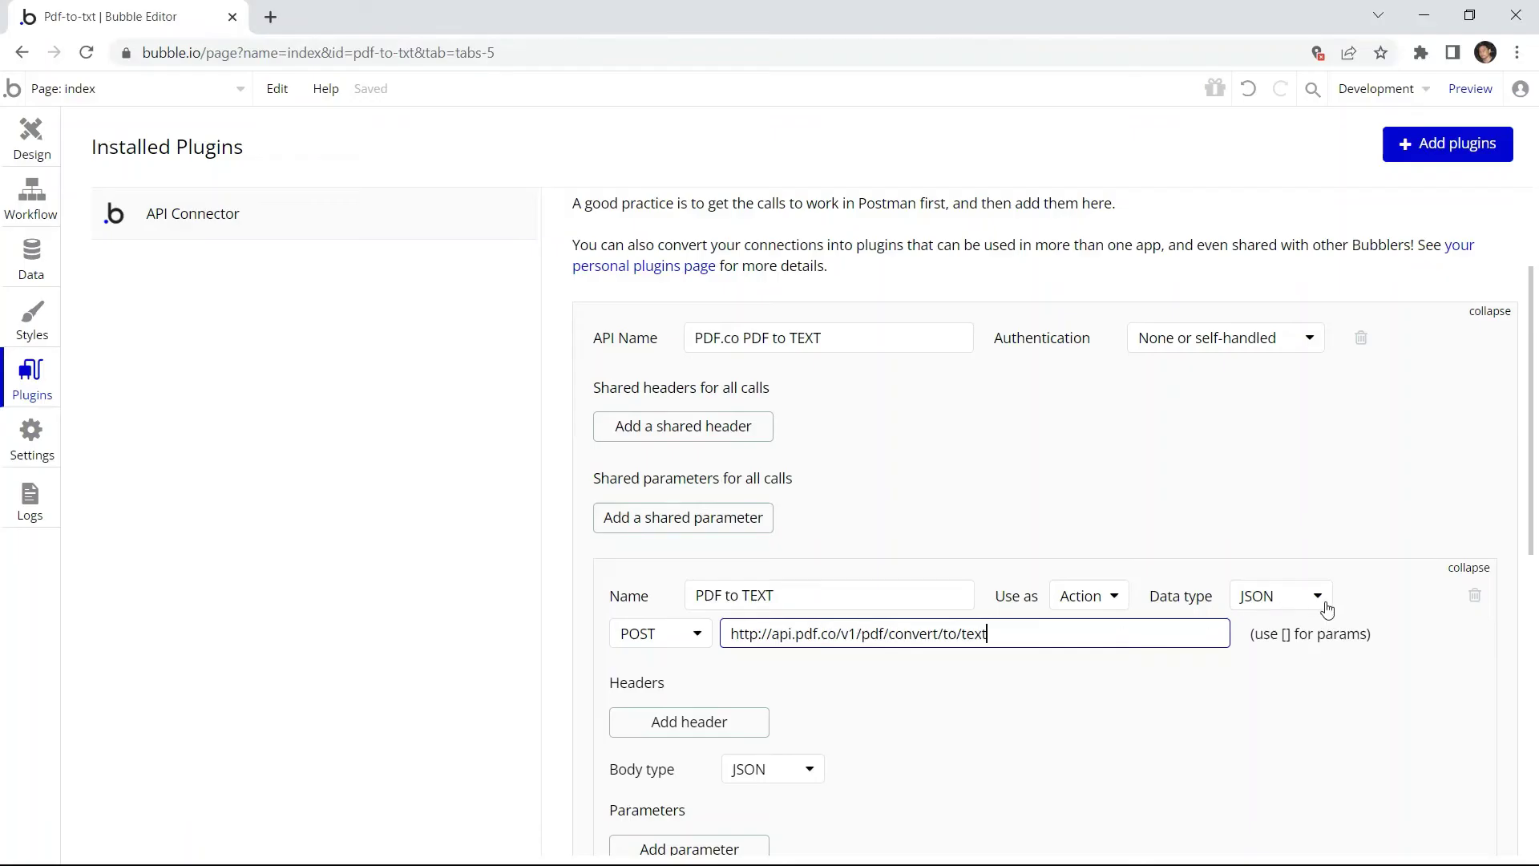
Back in the Bubble editor, set the call's data type to Text and add a header with the key x-api-key
click(1318, 598)
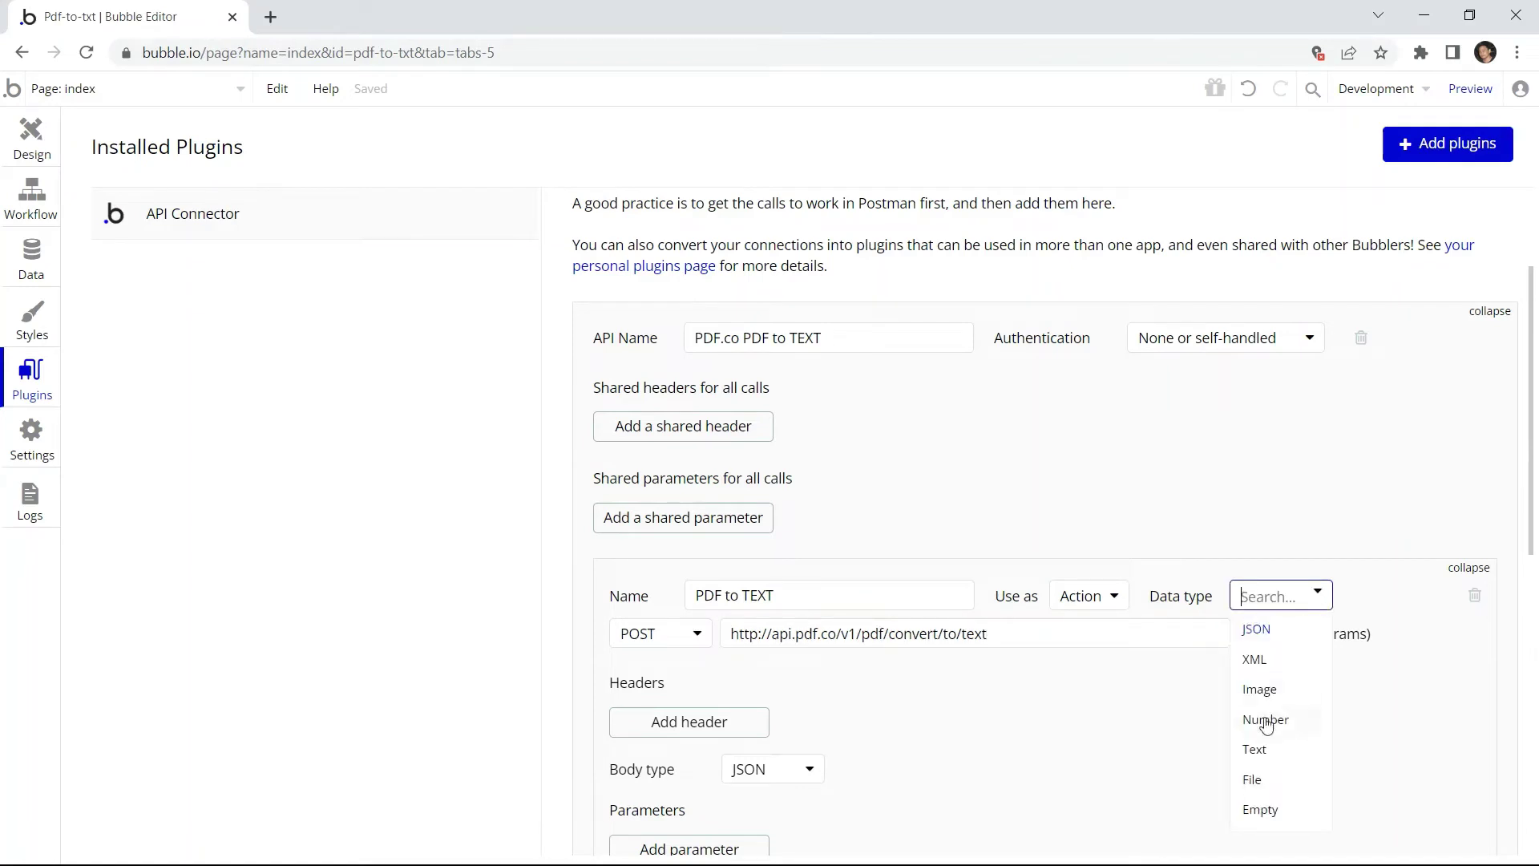
click(1261, 751)
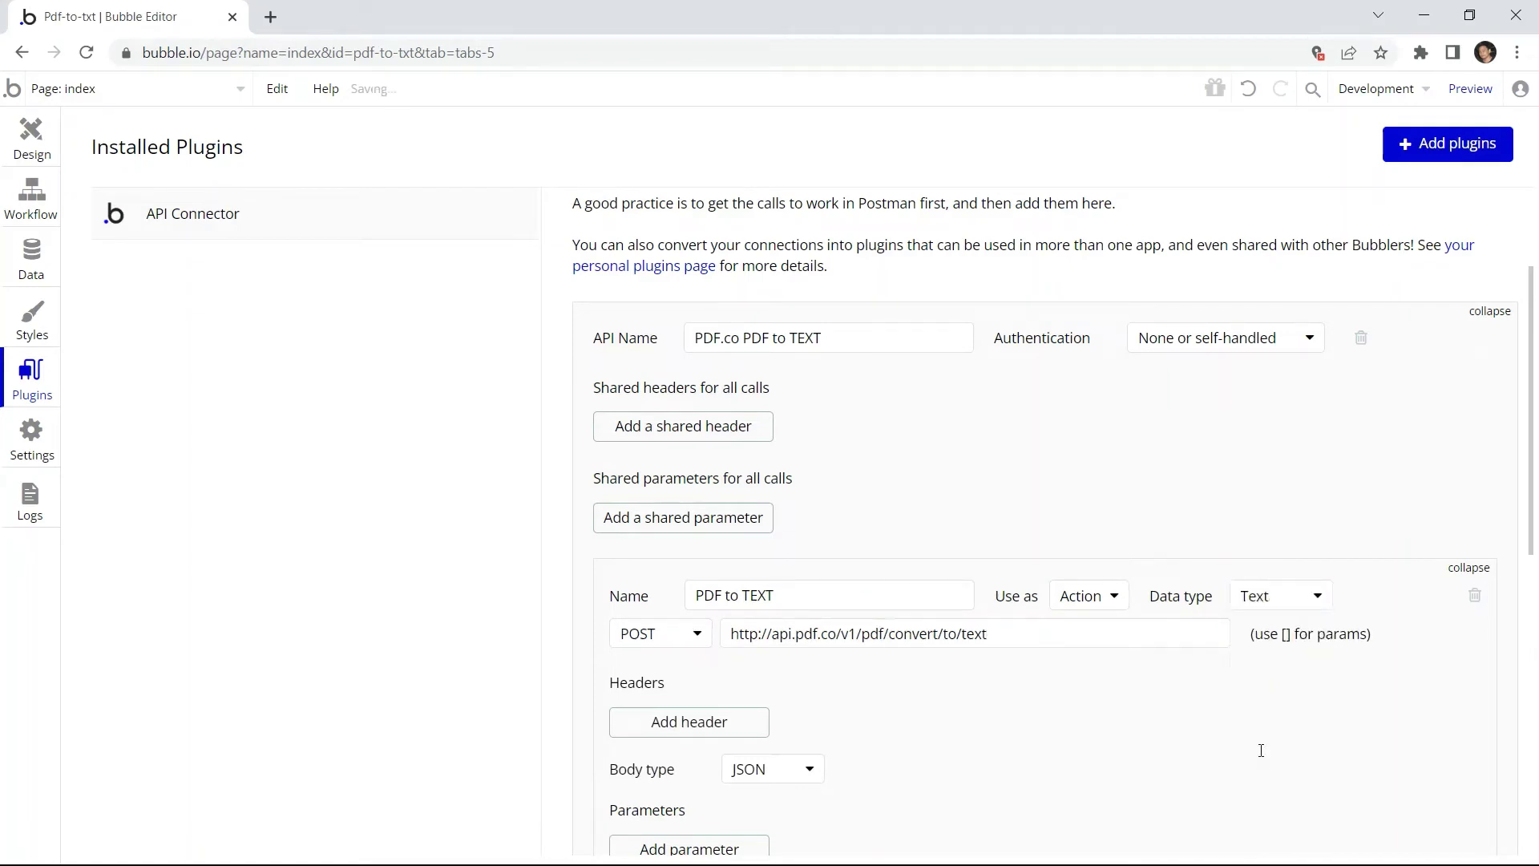
click(712, 722)
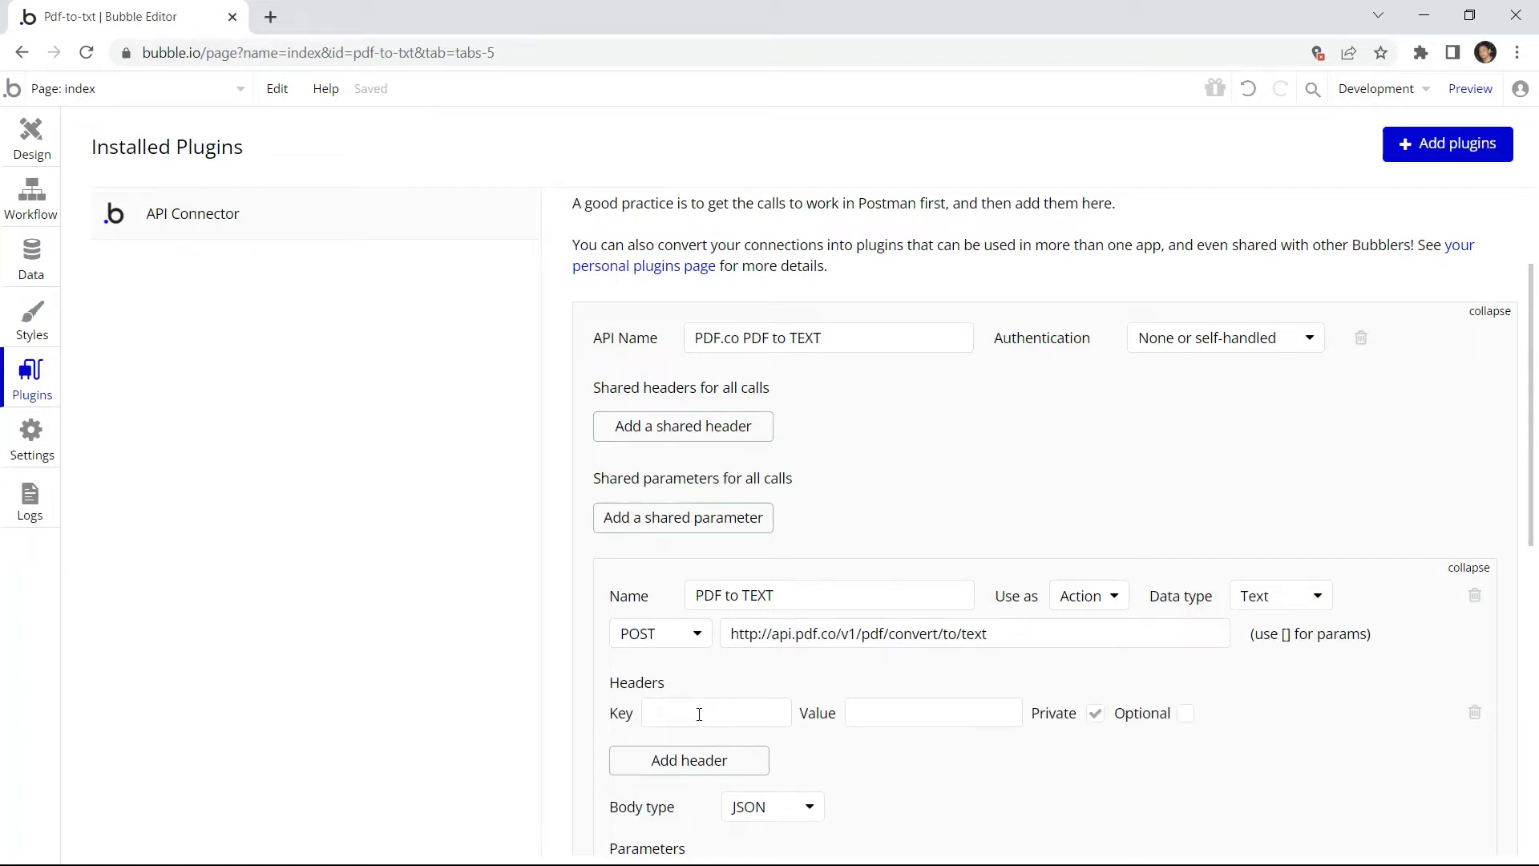
click(699, 715)
text(x-api-key)
scroll(732, 554, down, 2)
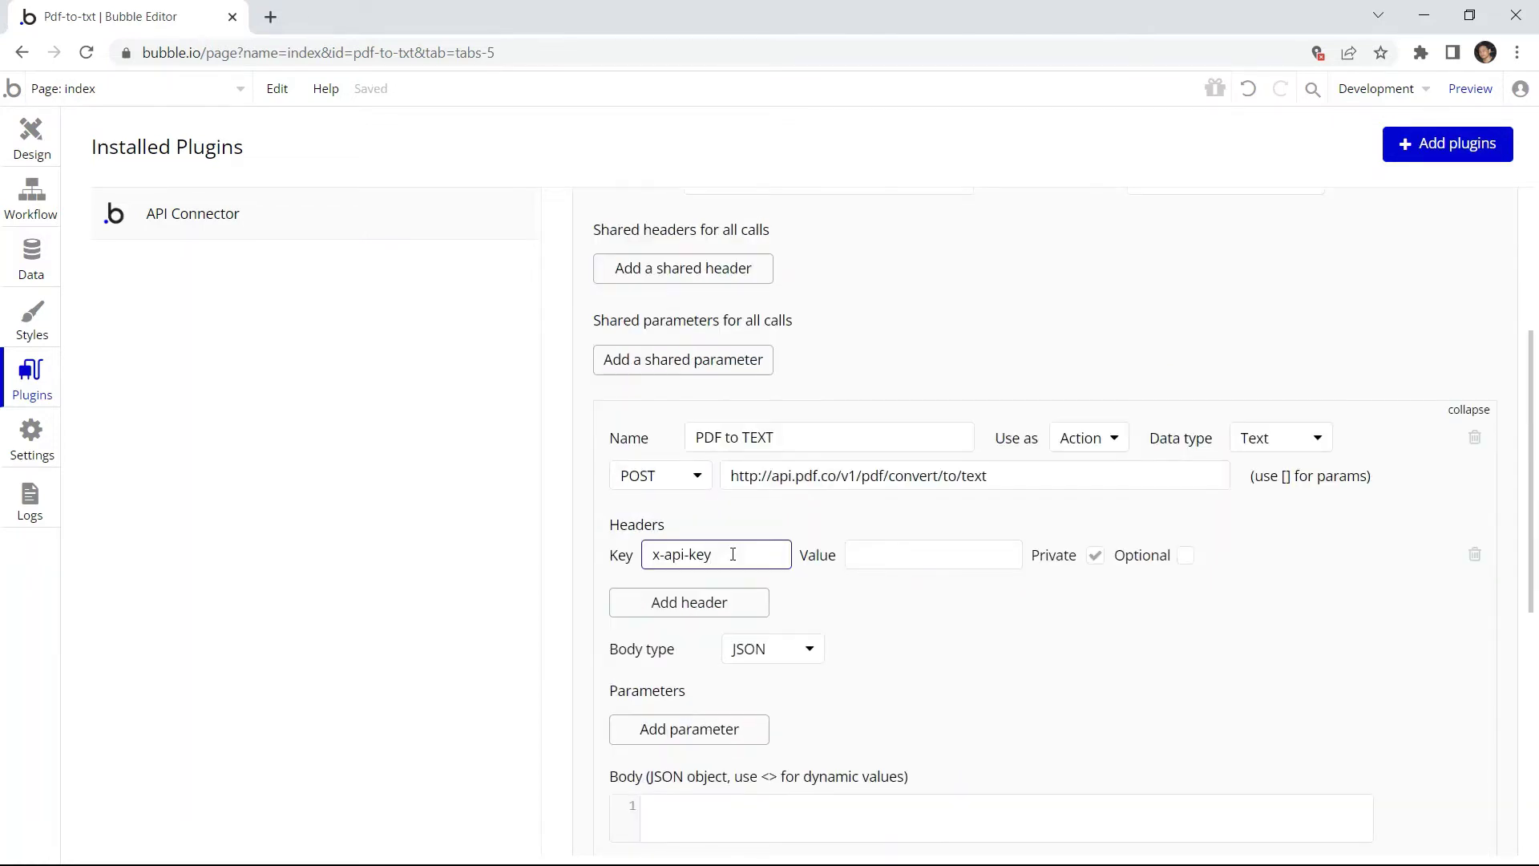
Paste the PDF.co API key as the x-api-key header's value, and copy the key from the PDF.co dashboard before returning to Bubble
click(864, 558)
key(ctrl+v)
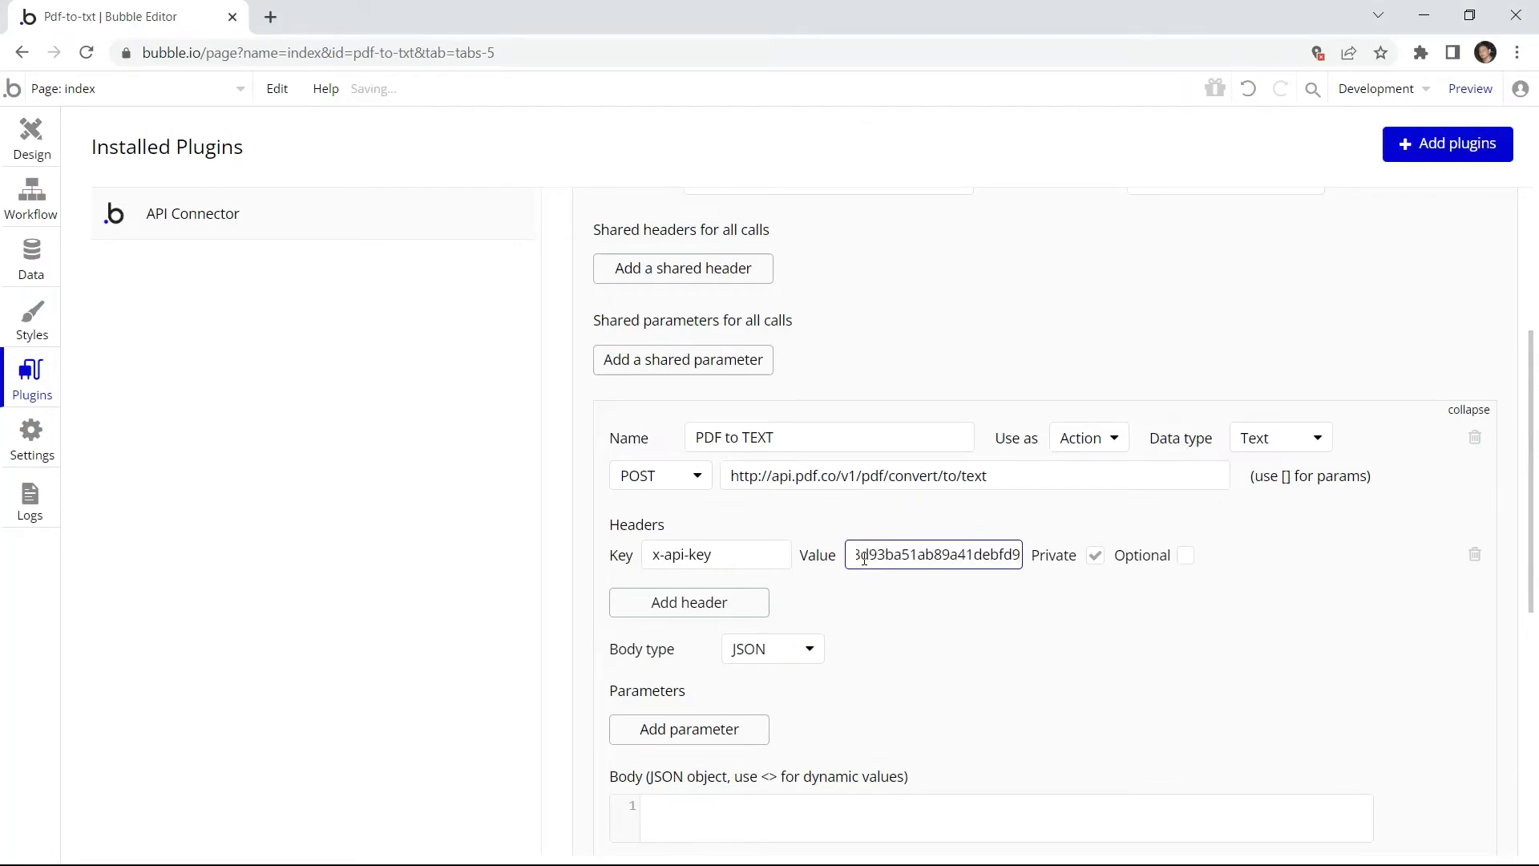
key(alt+Tab)
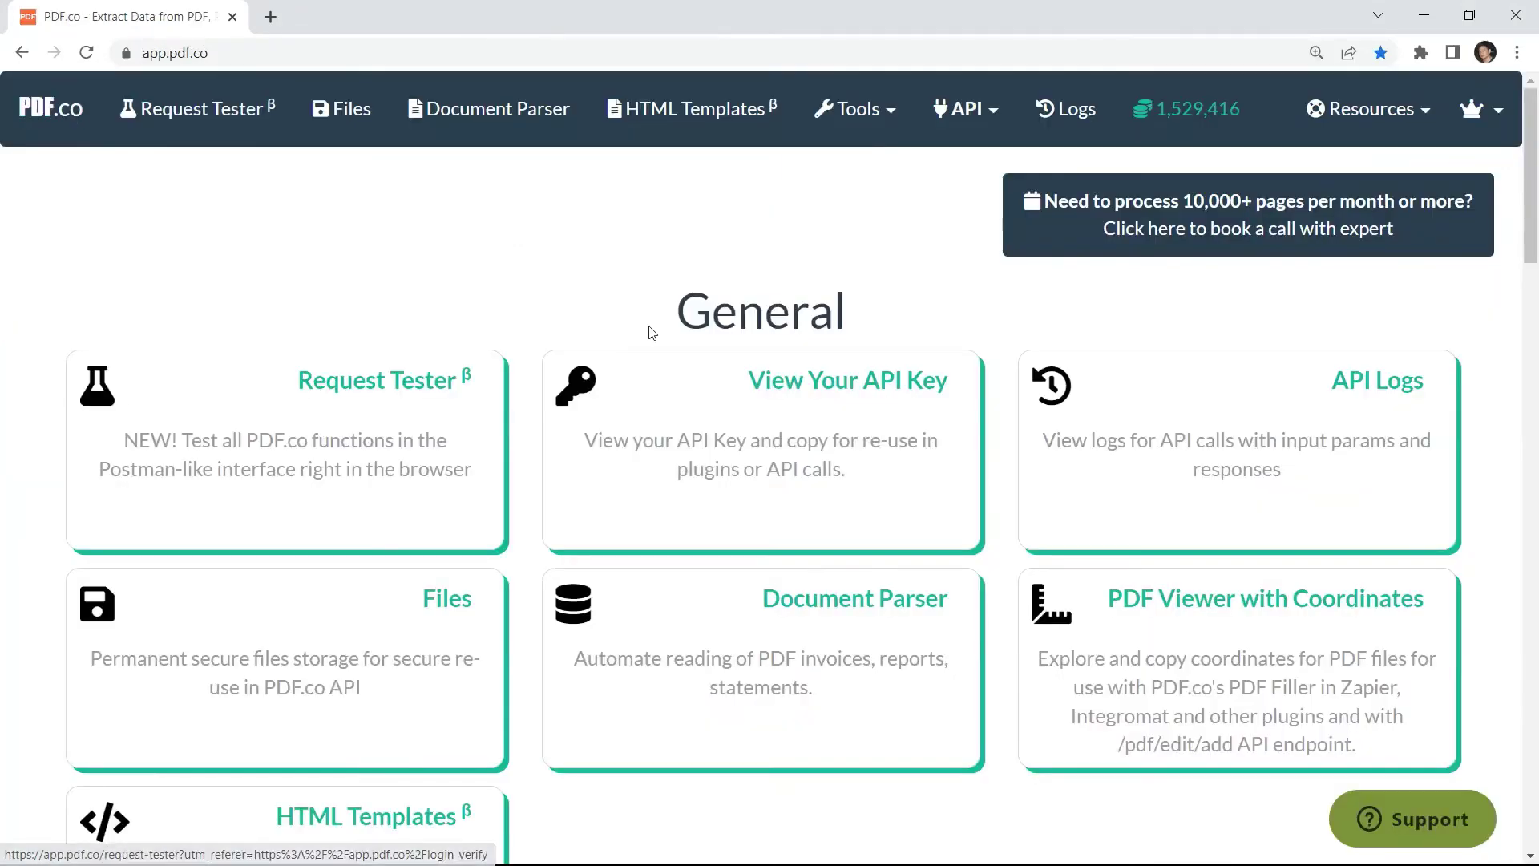
click(805, 385)
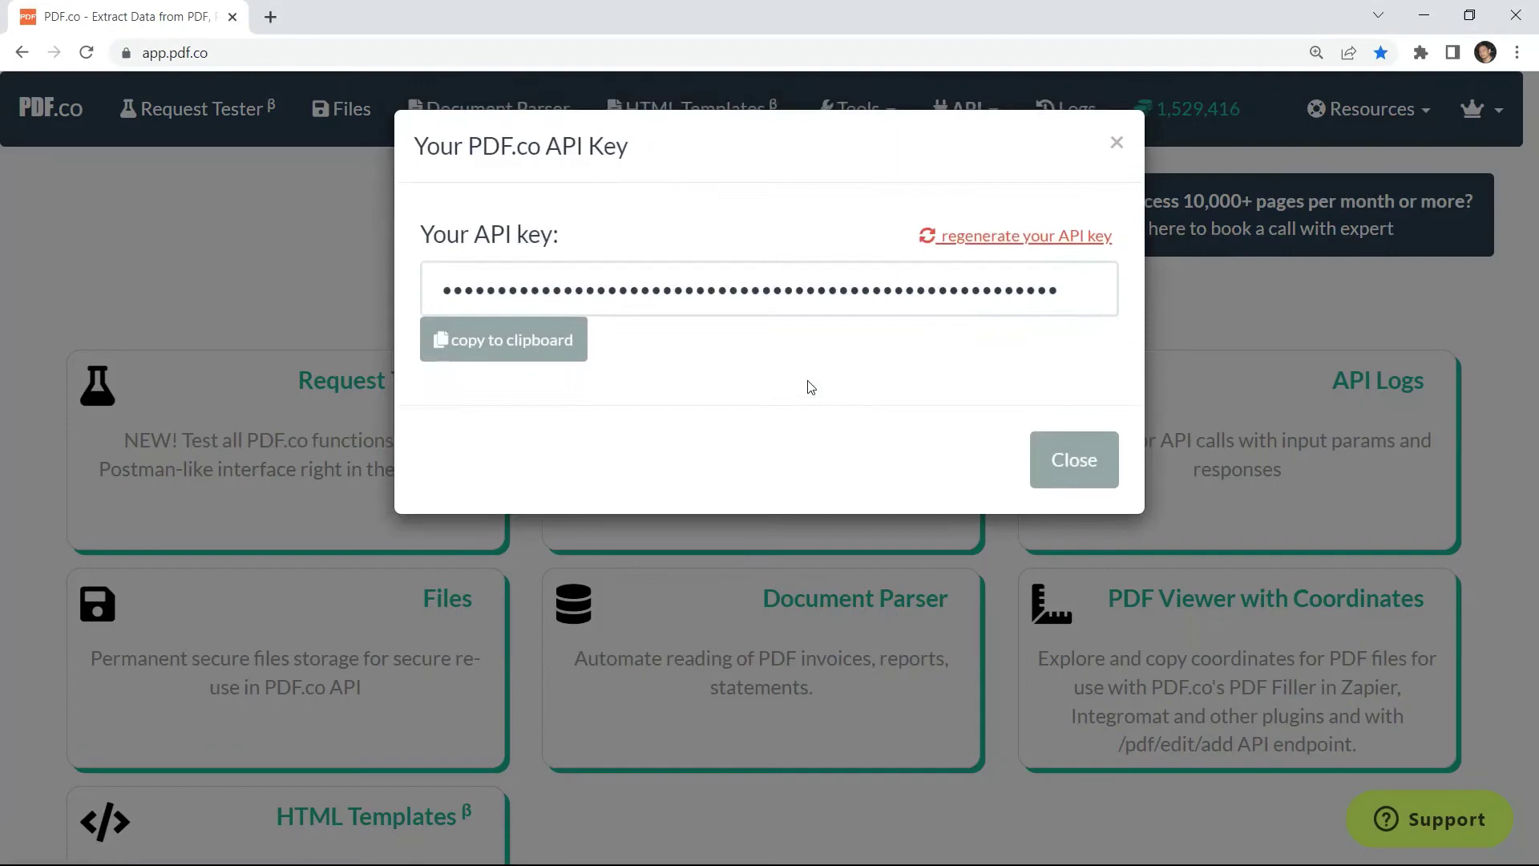
click(555, 357)
key(alt+Tab)
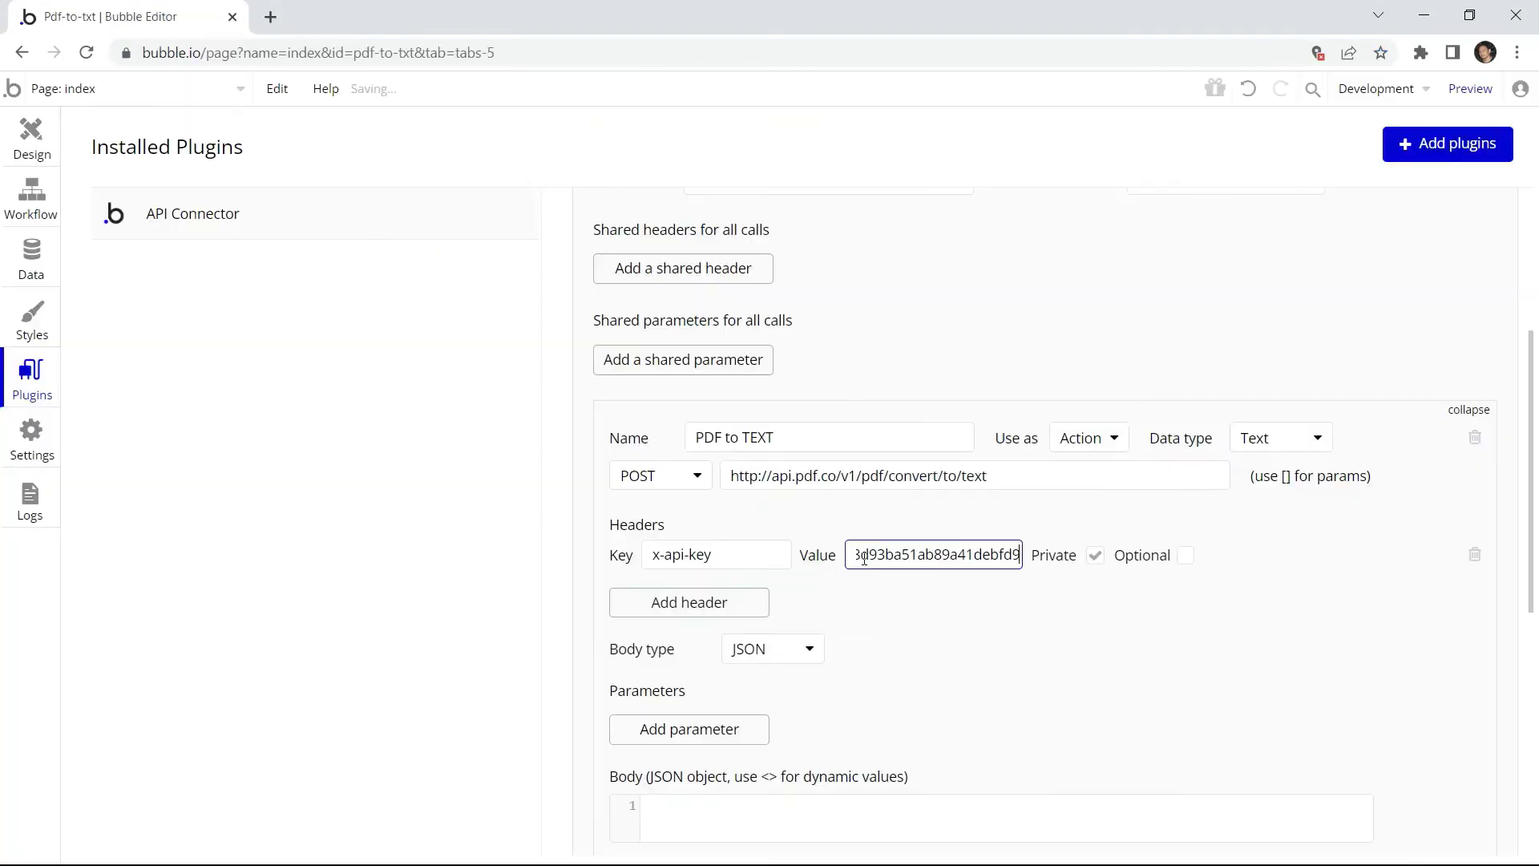
Add a second header to the call with the key accept and the value application/text
click(709, 613)
click(699, 596)
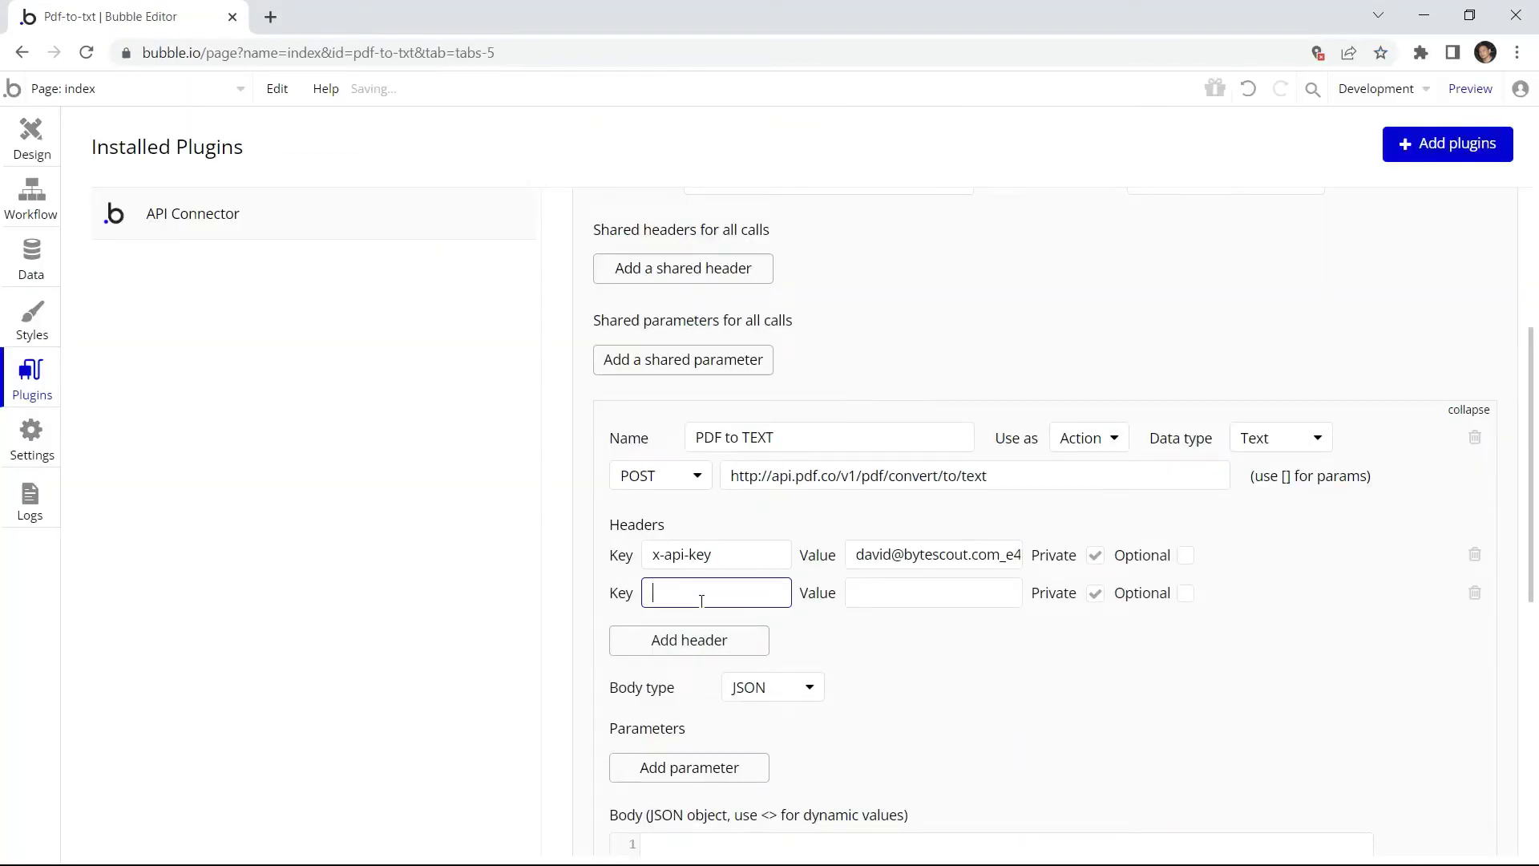
text(accept)
click(857, 597)
text(application)
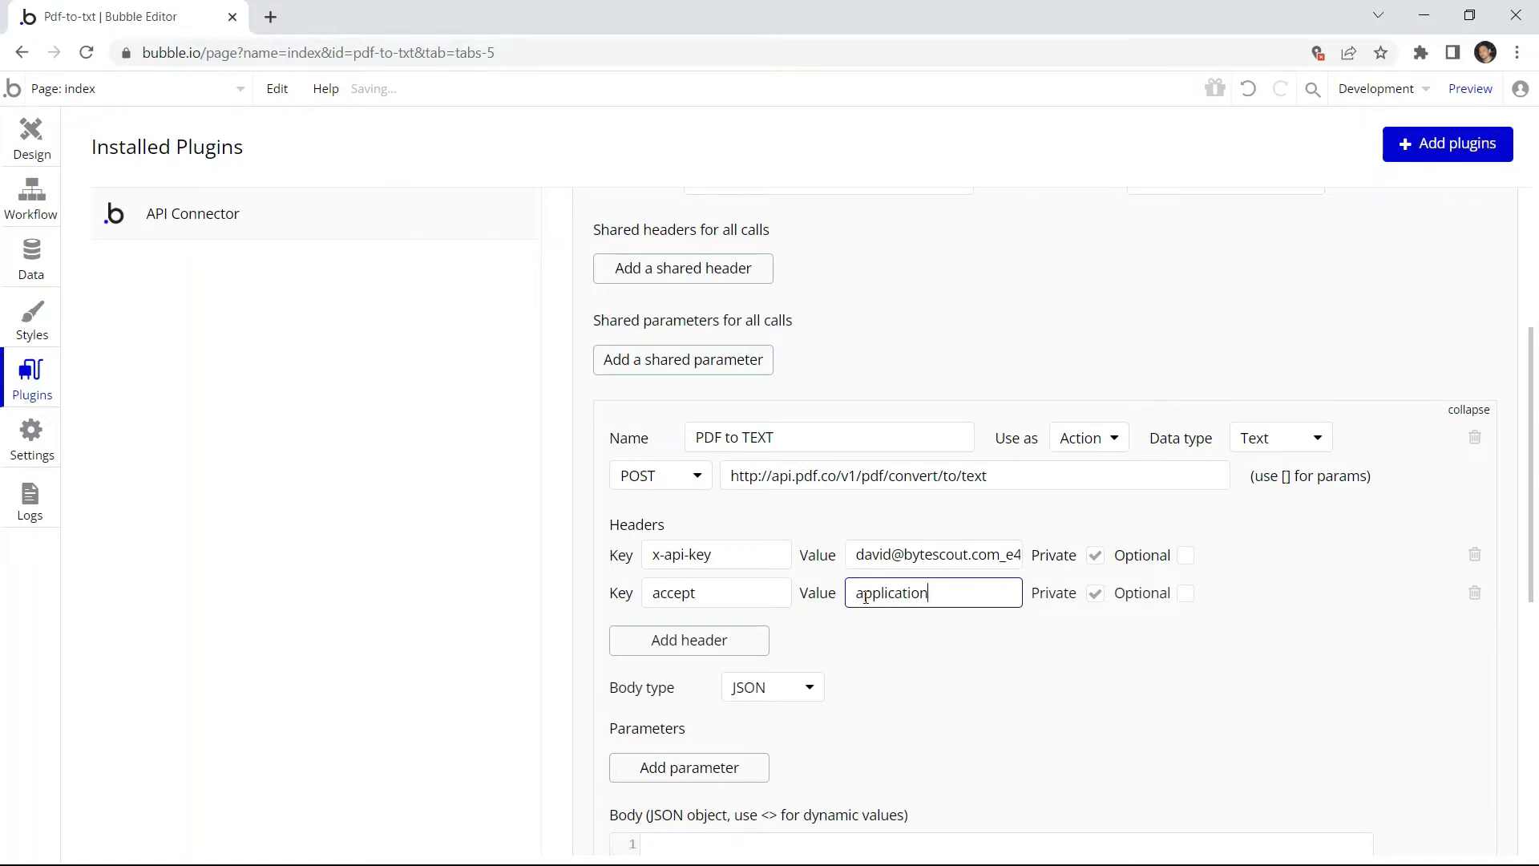
text(/text)
click(688, 775)
click(687, 767)
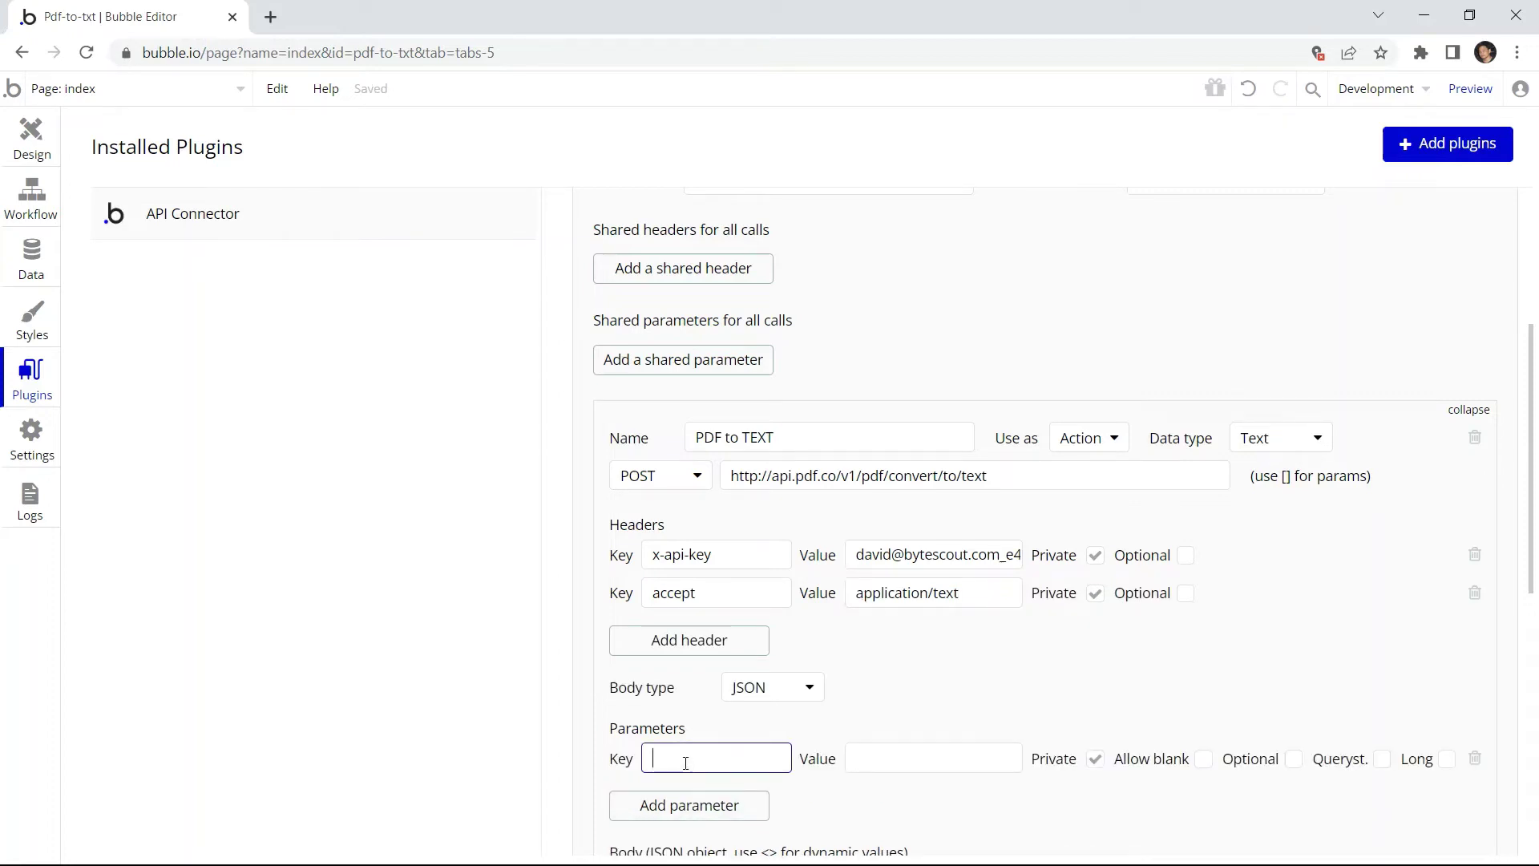
text(url)
scroll(694, 536, down, 3)
click(864, 534)
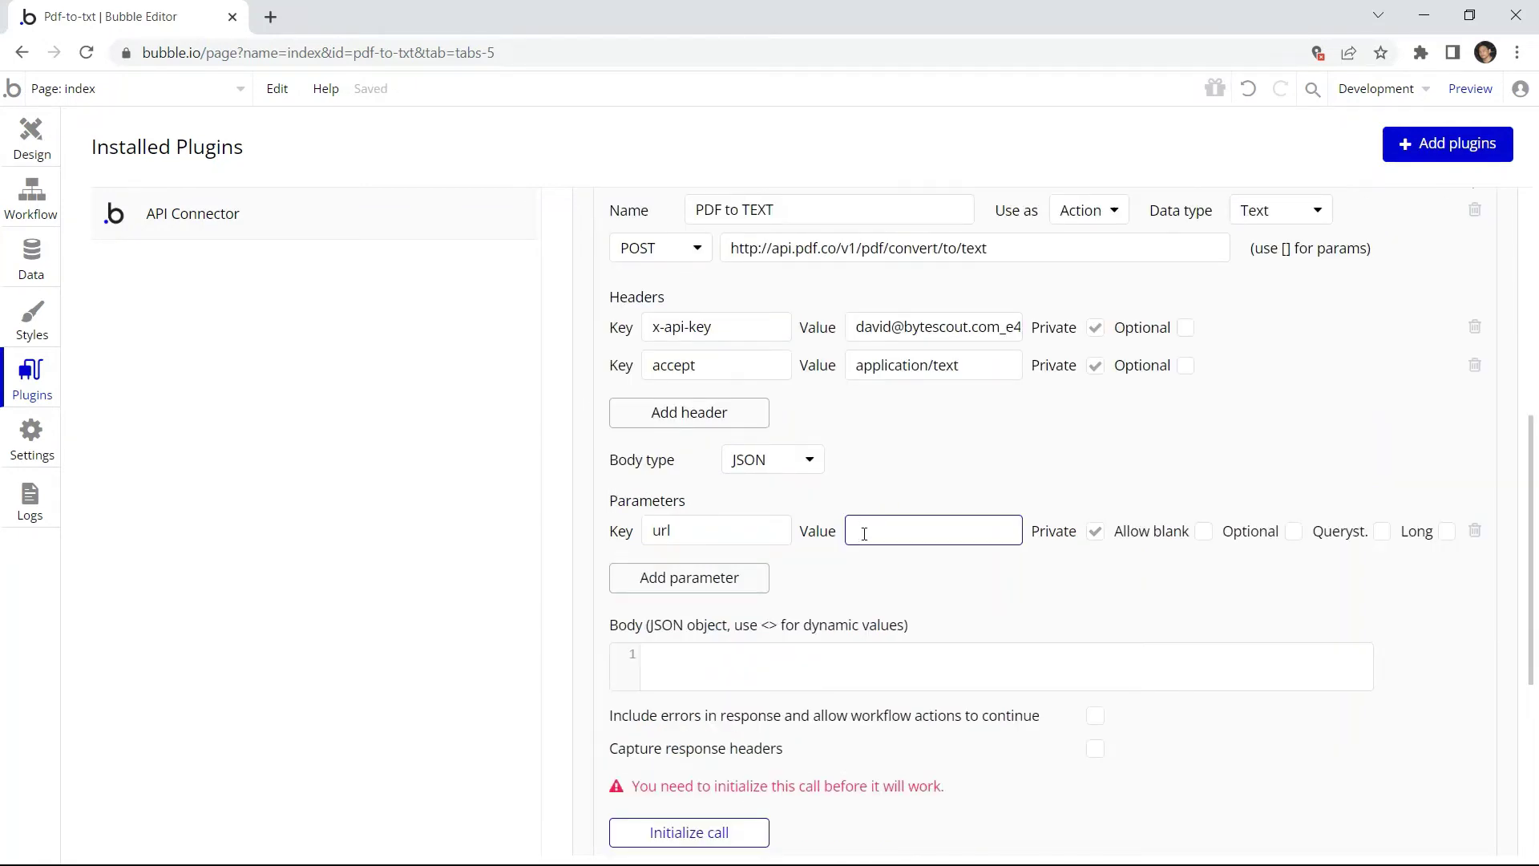
key(ctrl+v)
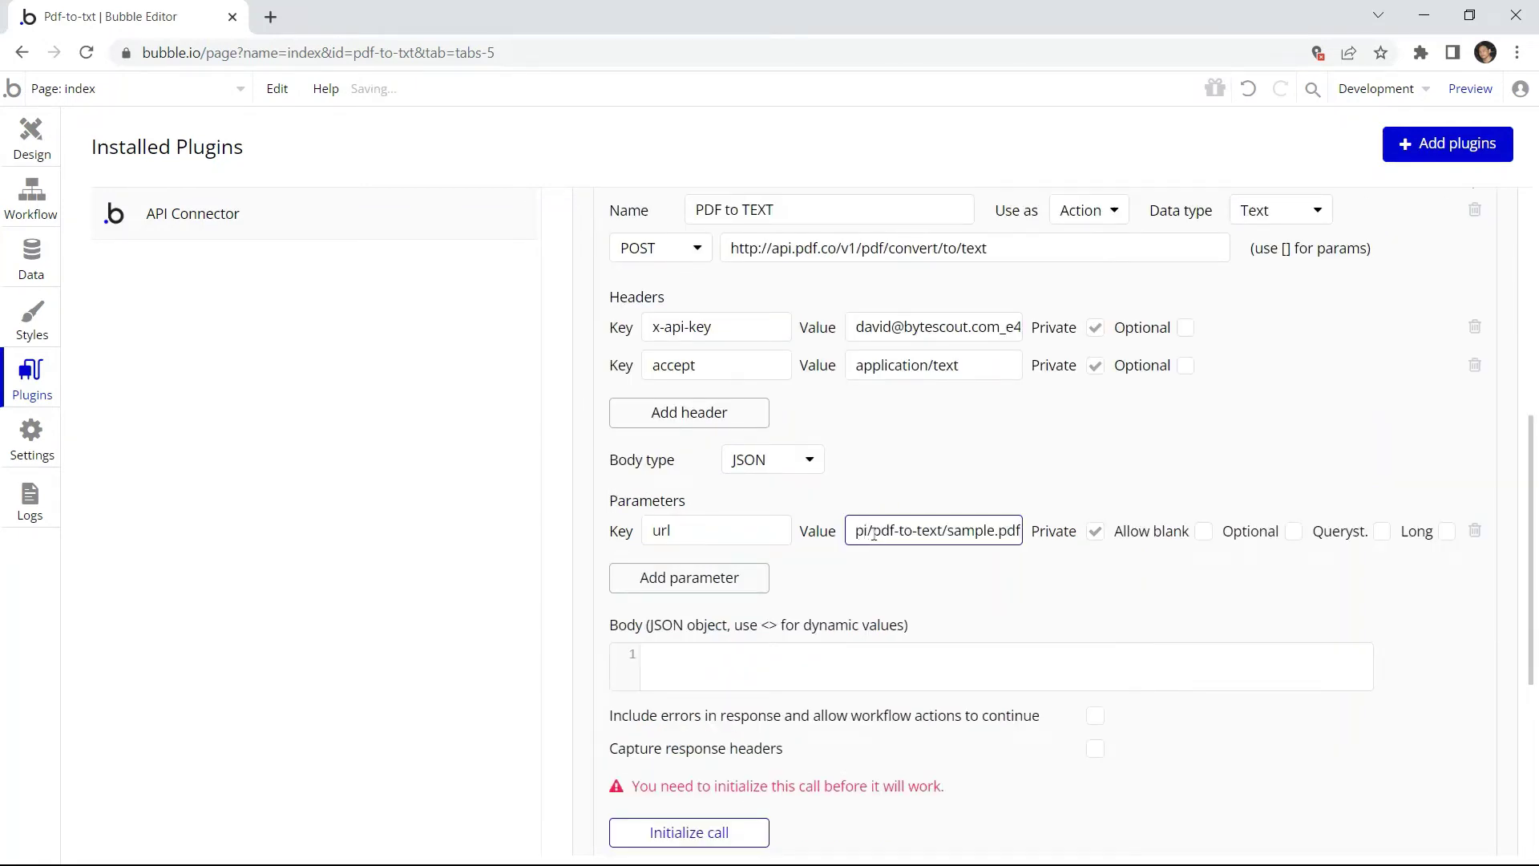
Make the url parameter non-private, enable its querystring option, and initialize the call
click(1096, 533)
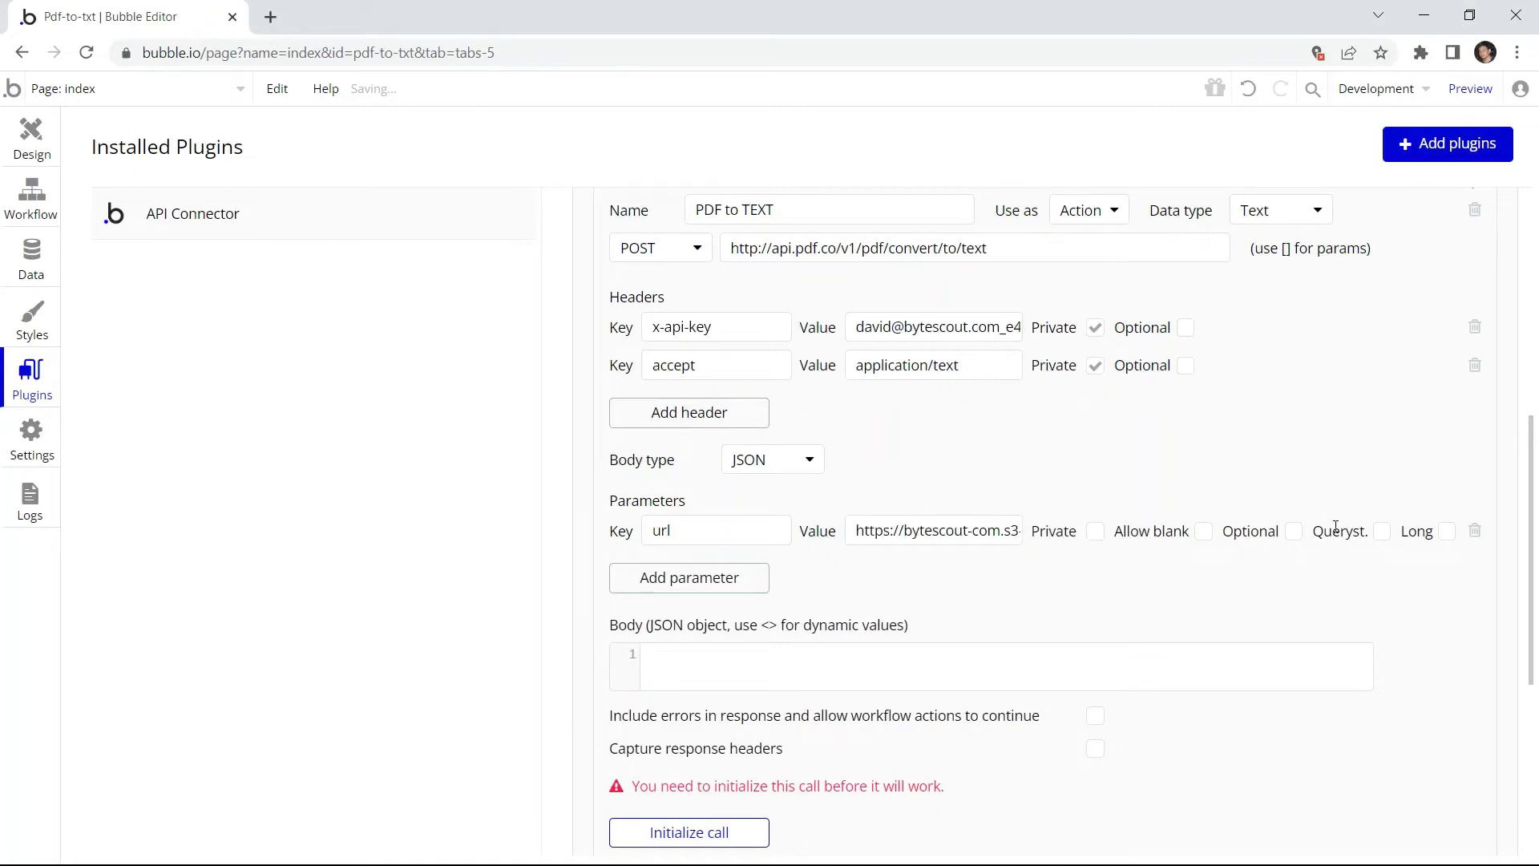
click(1382, 533)
drag(1531, 529, 1510, 643)
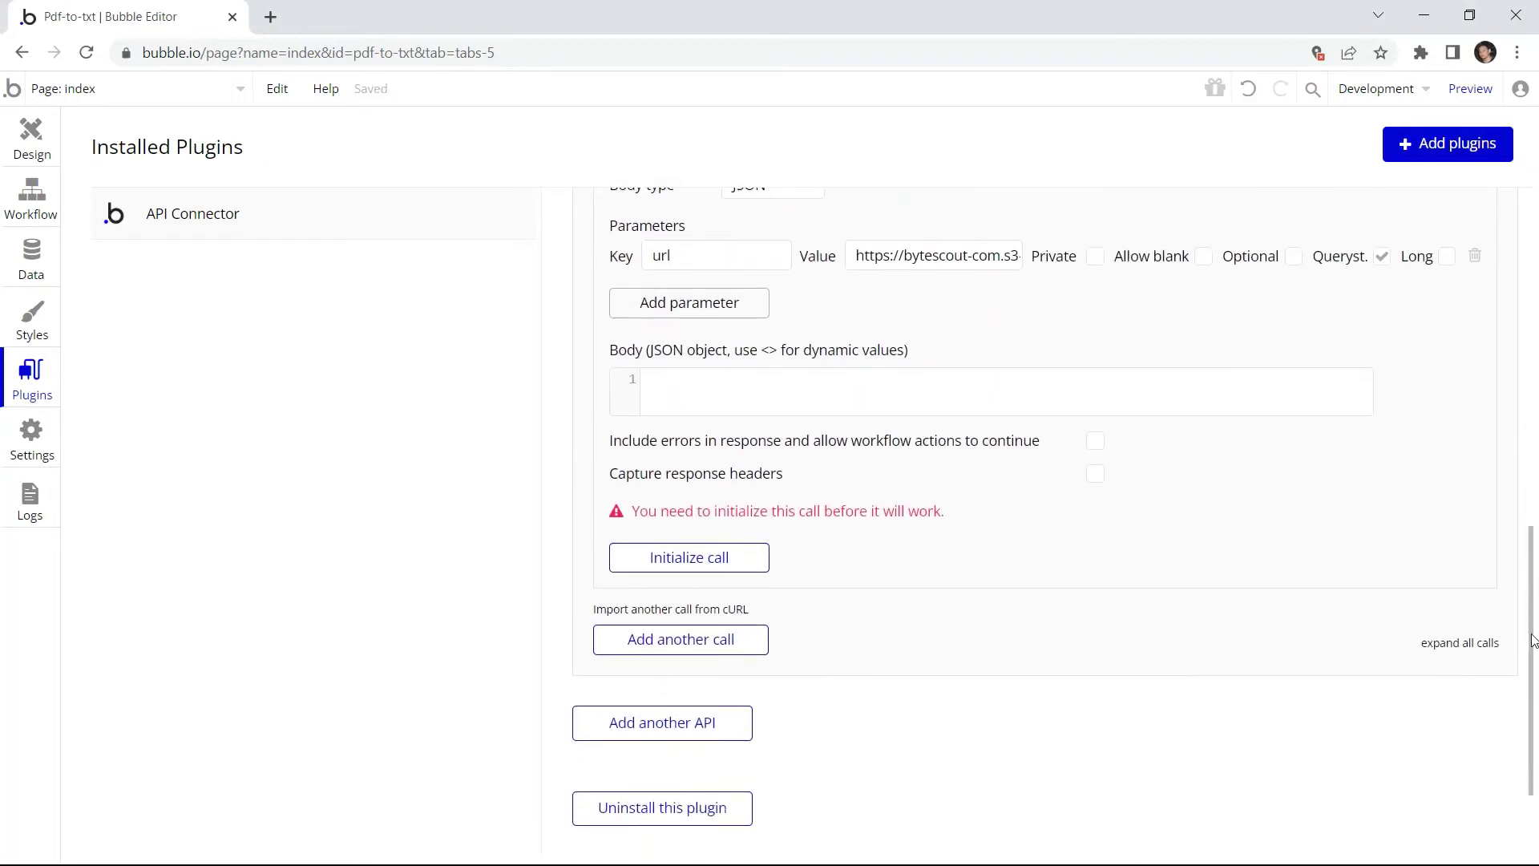
click(675, 562)
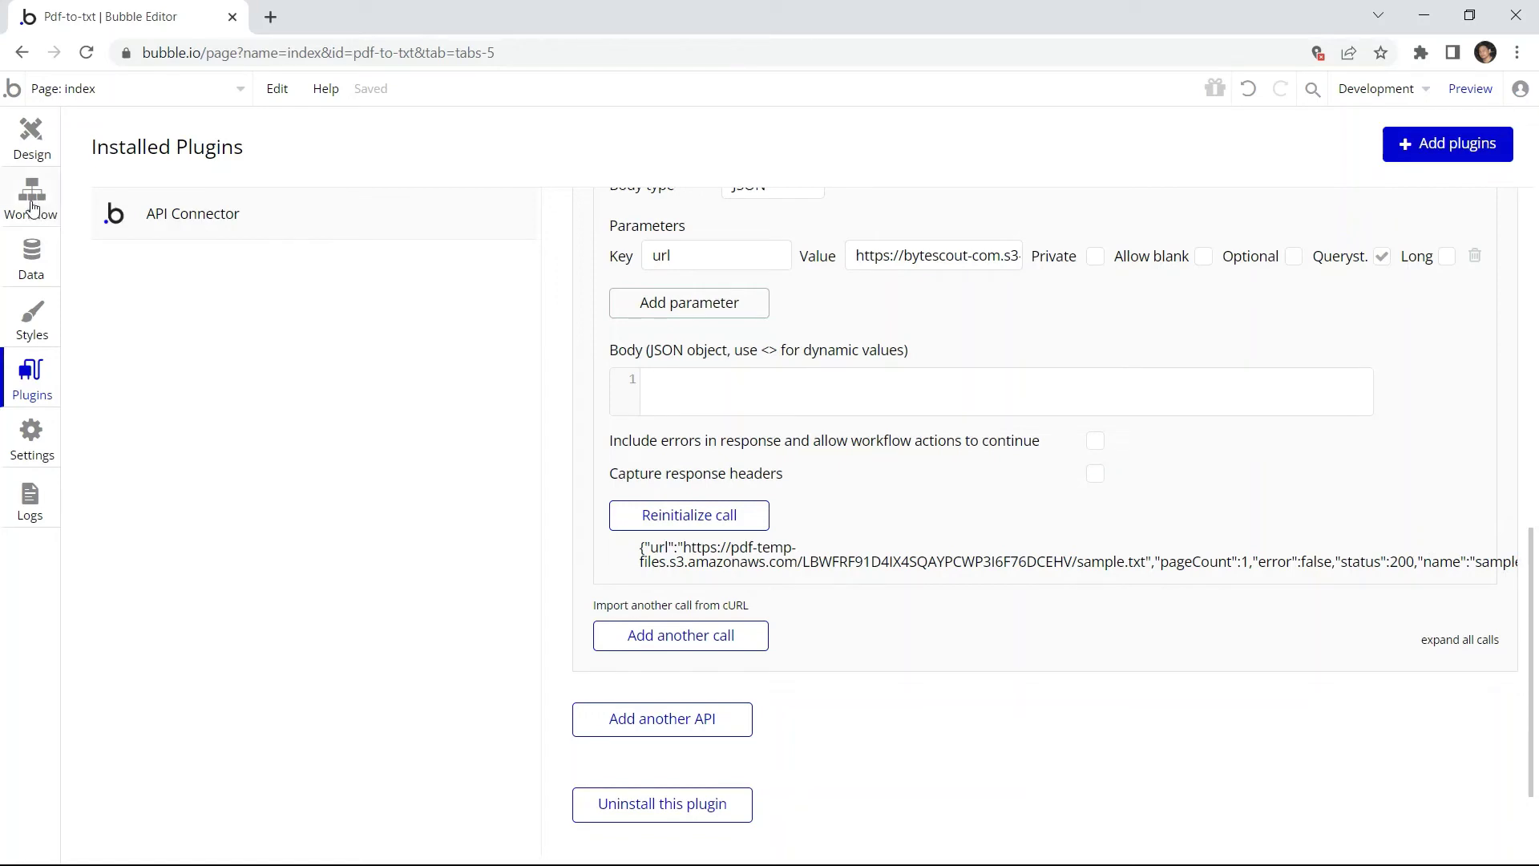
Create a workflow event that runs when the Send Request button is clicked
click(32, 206)
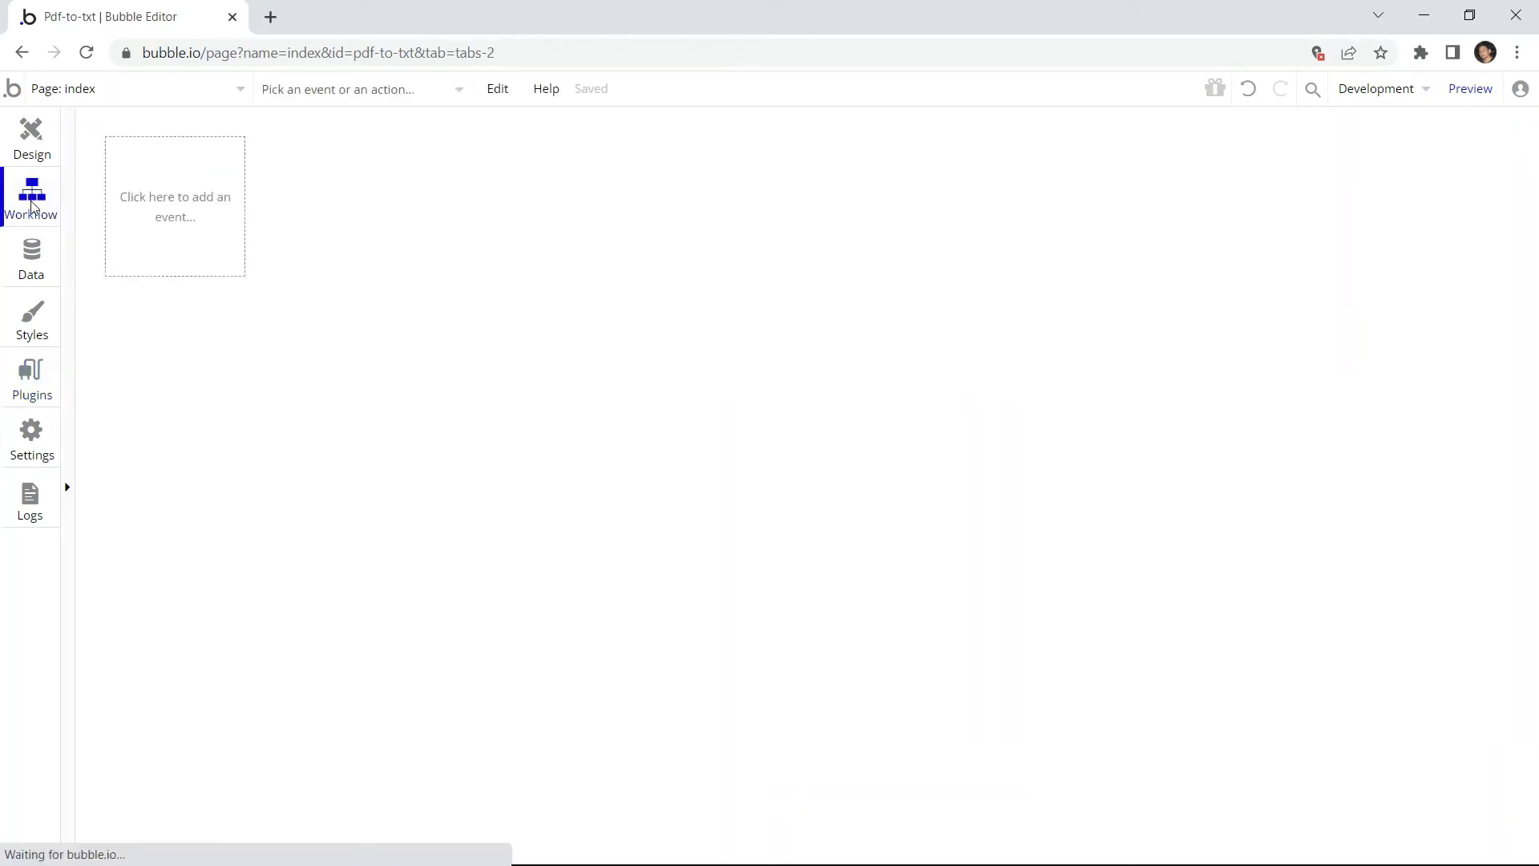
click(174, 218)
mouse_move(176, 361)
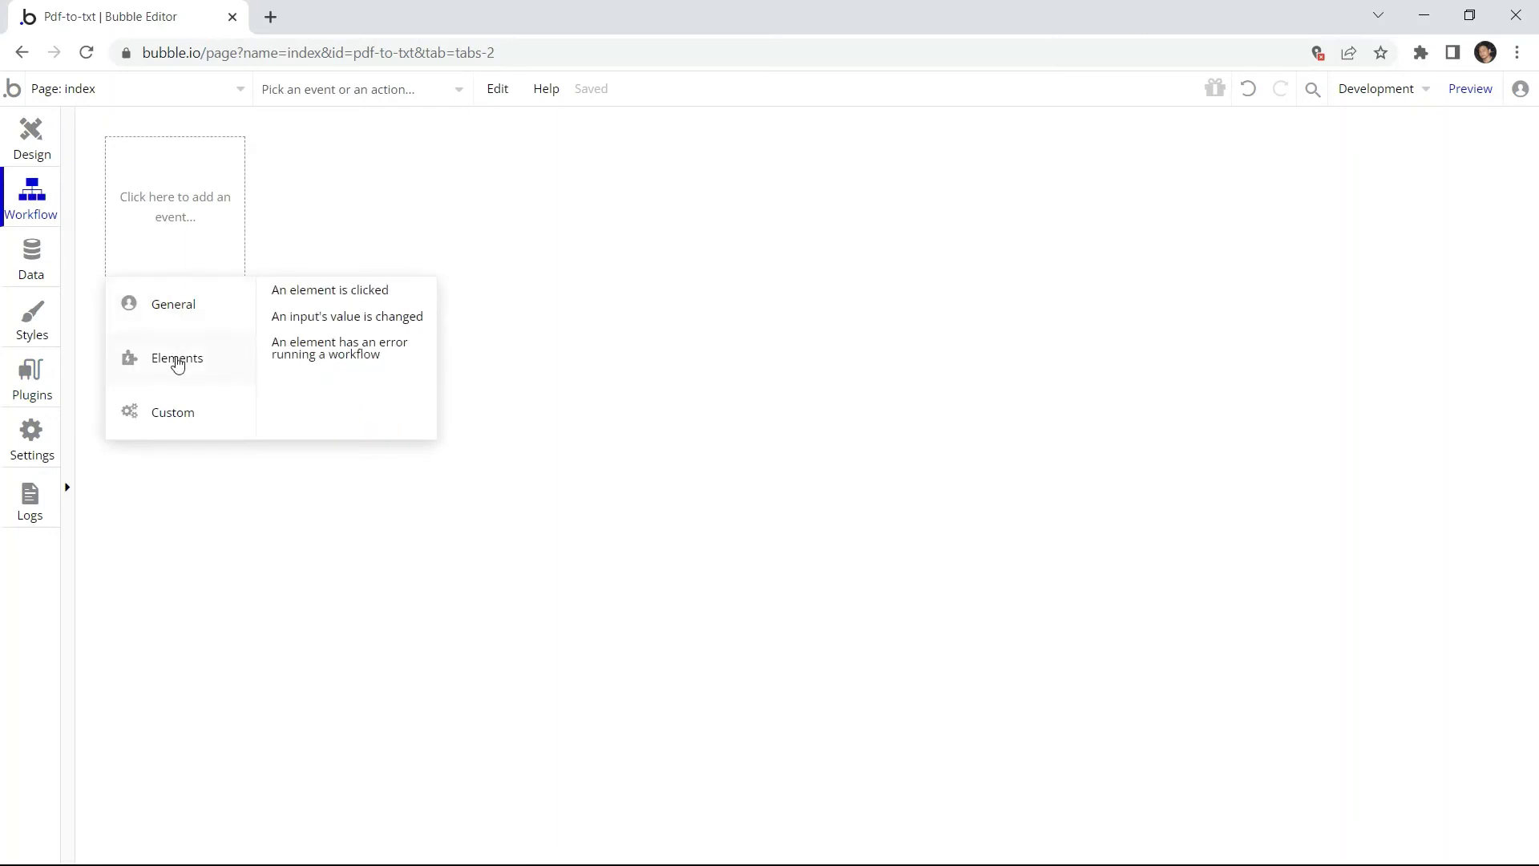
click(307, 292)
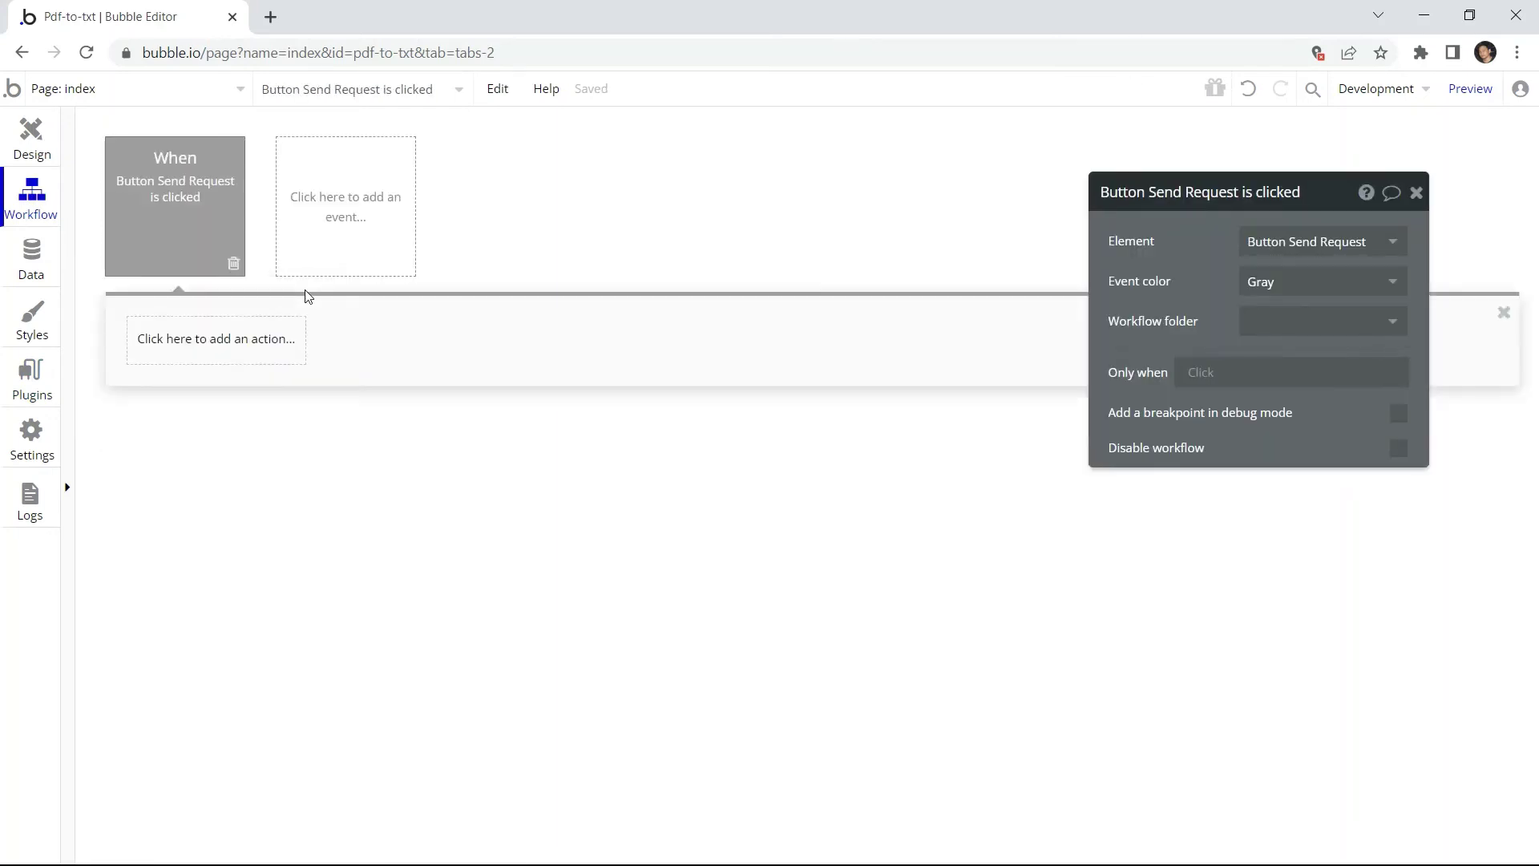
Add the plugin action PDF.co PDF to TEXT - PDF to TEXT to the Send Request workflow
click(207, 347)
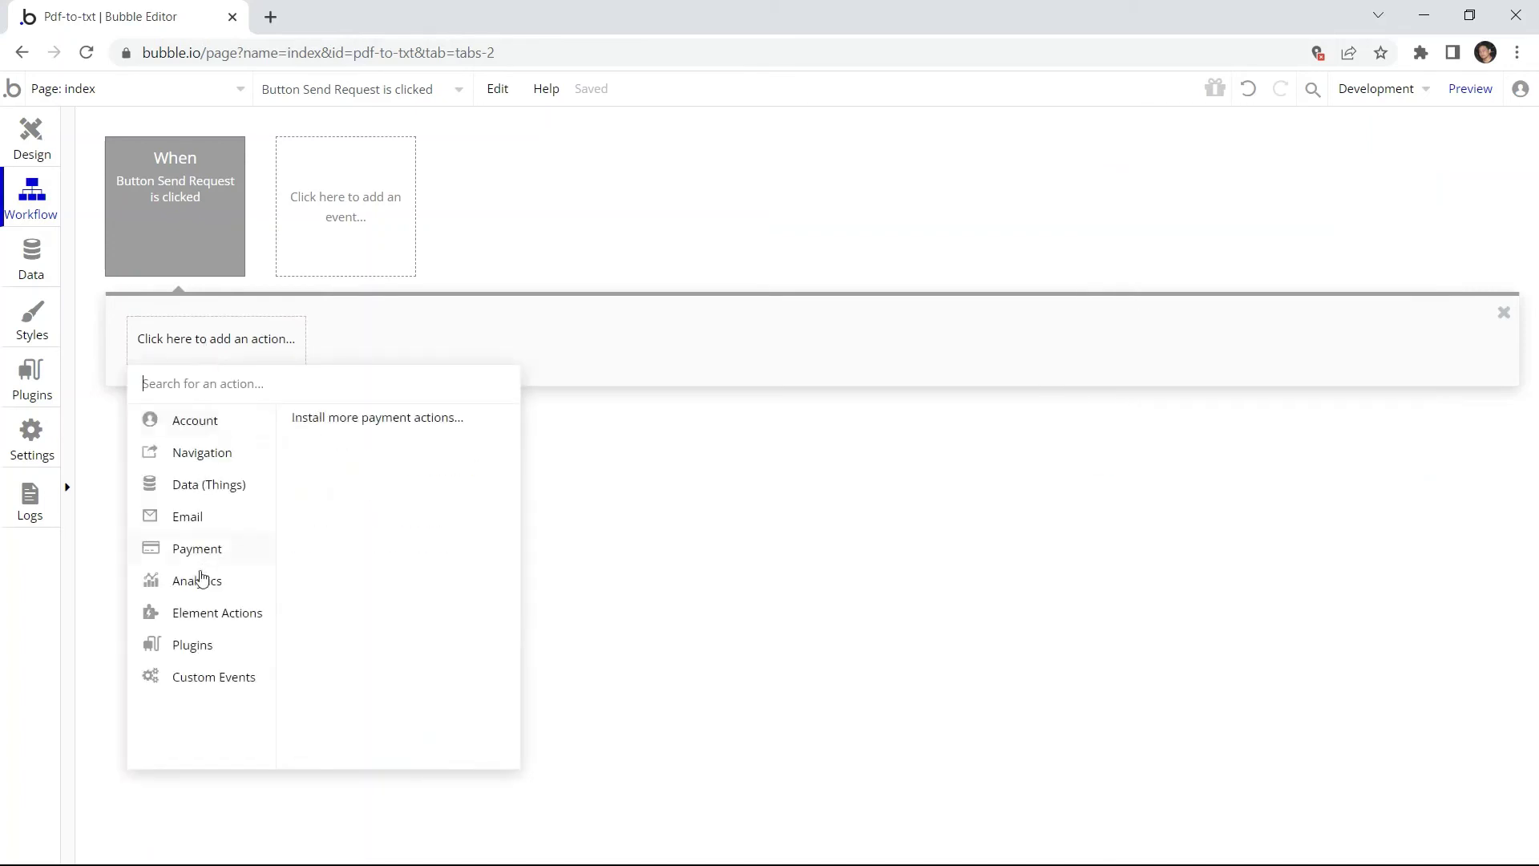
mouse_move(200, 646)
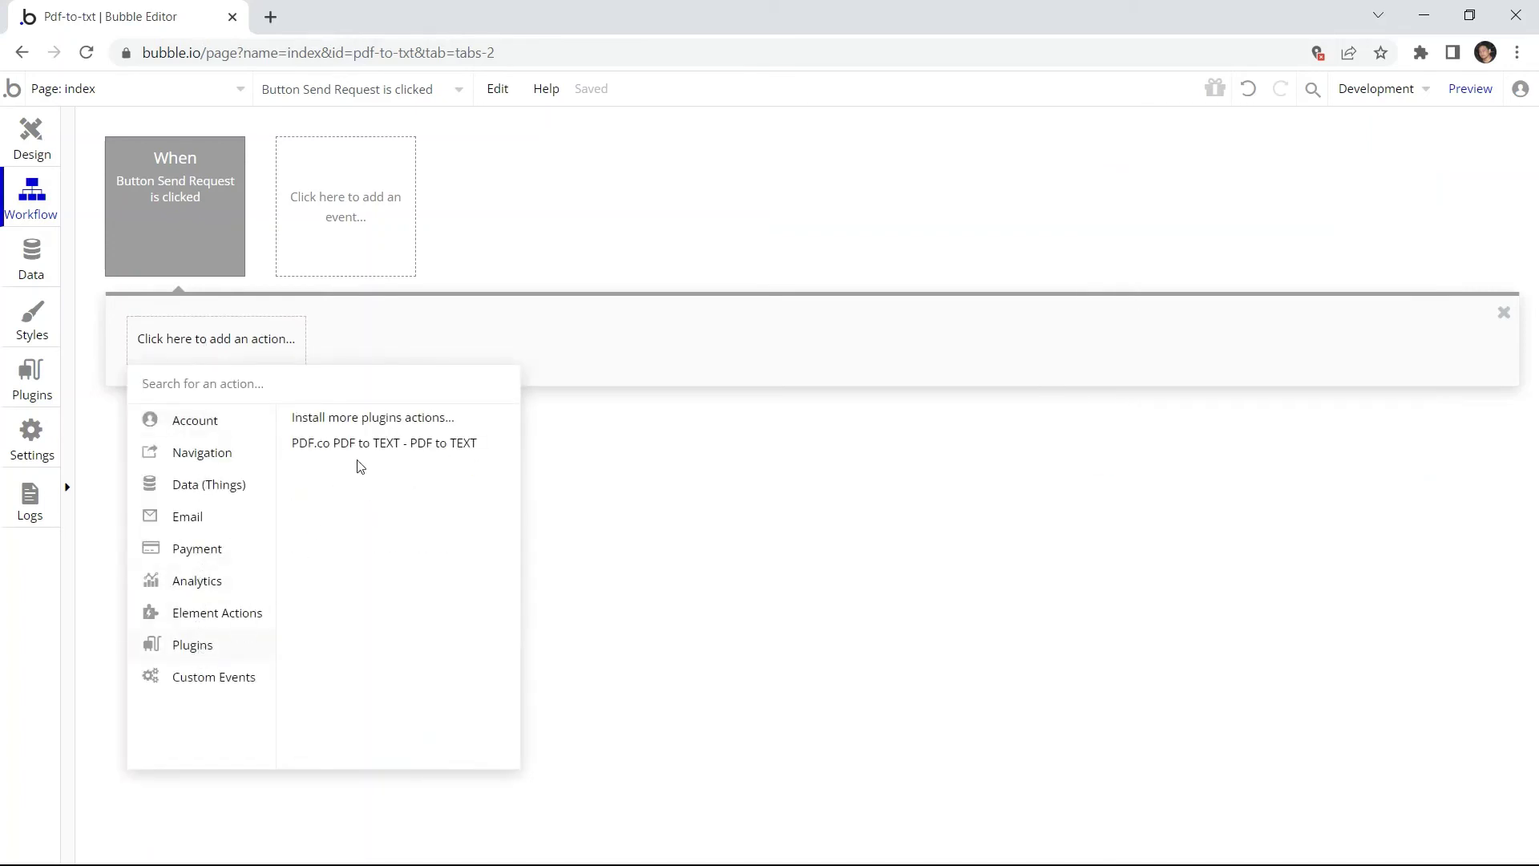
click(369, 445)
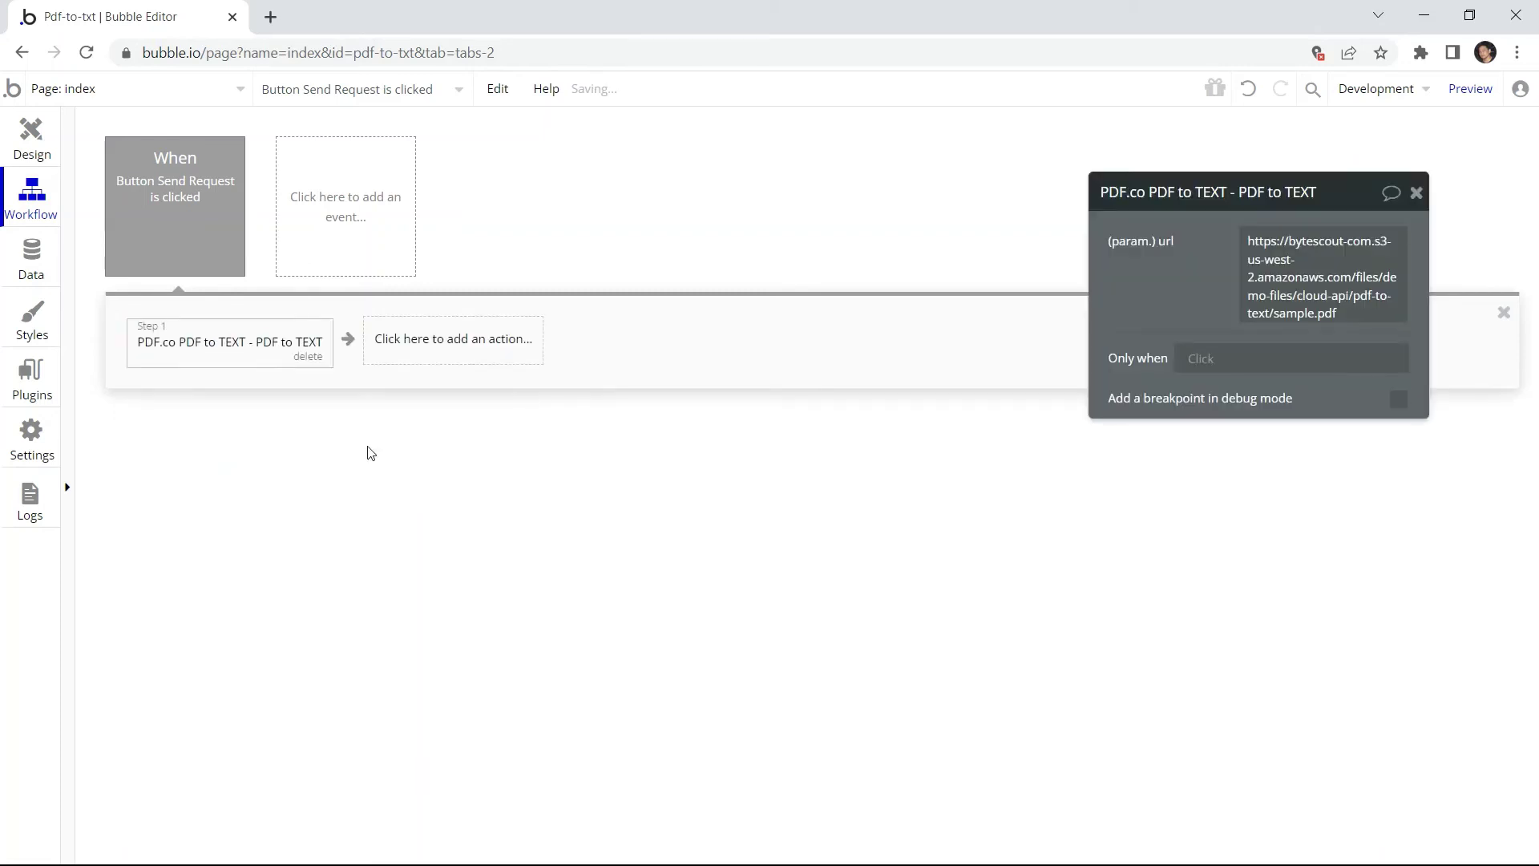
Replace the action's url parameter with dynamic data: Input Source File's value
click(1300, 260)
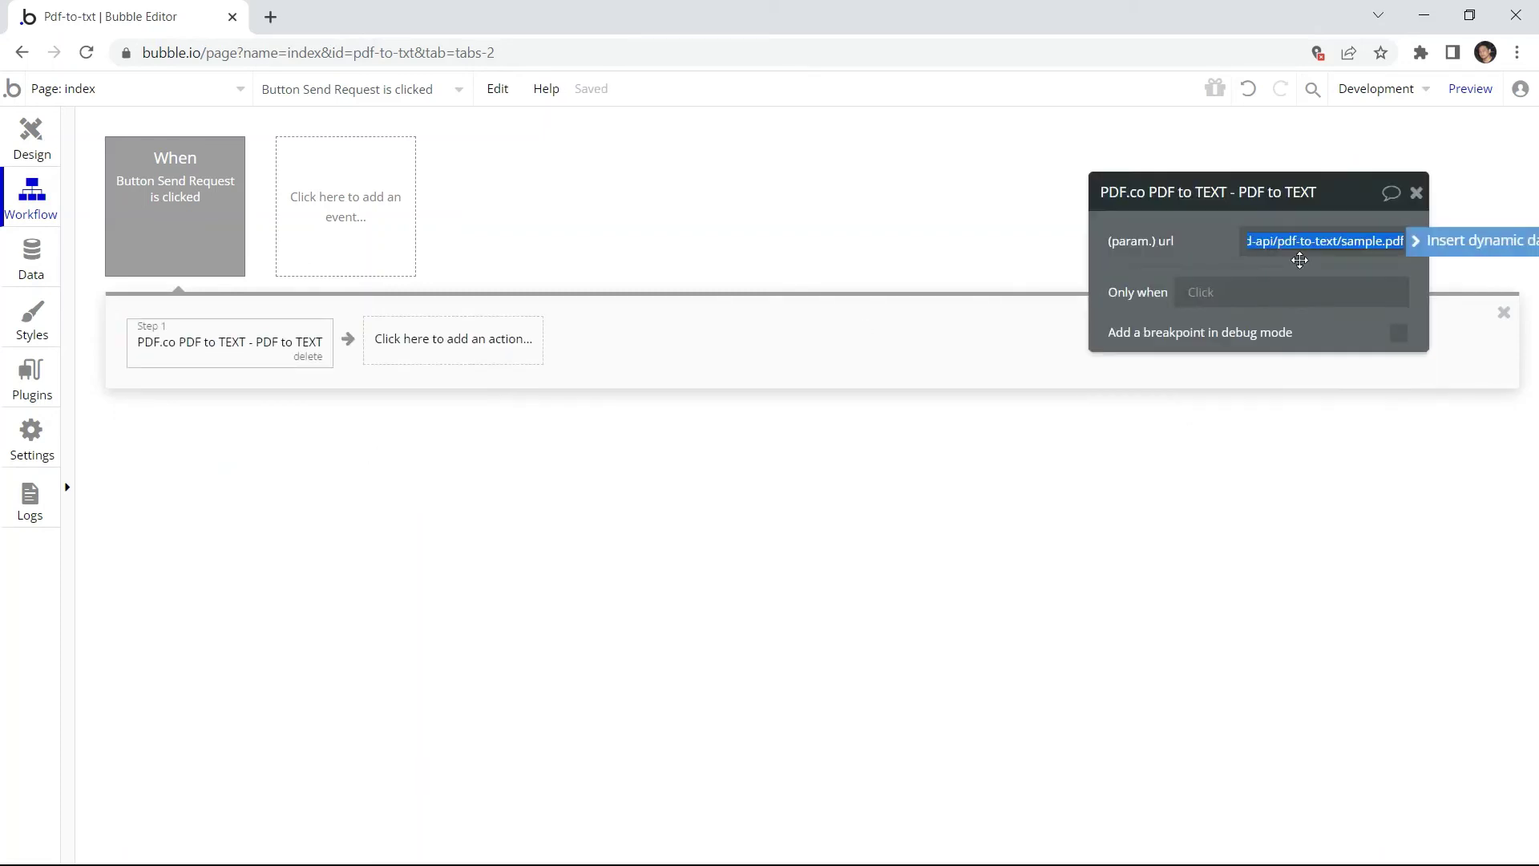
click(1461, 245)
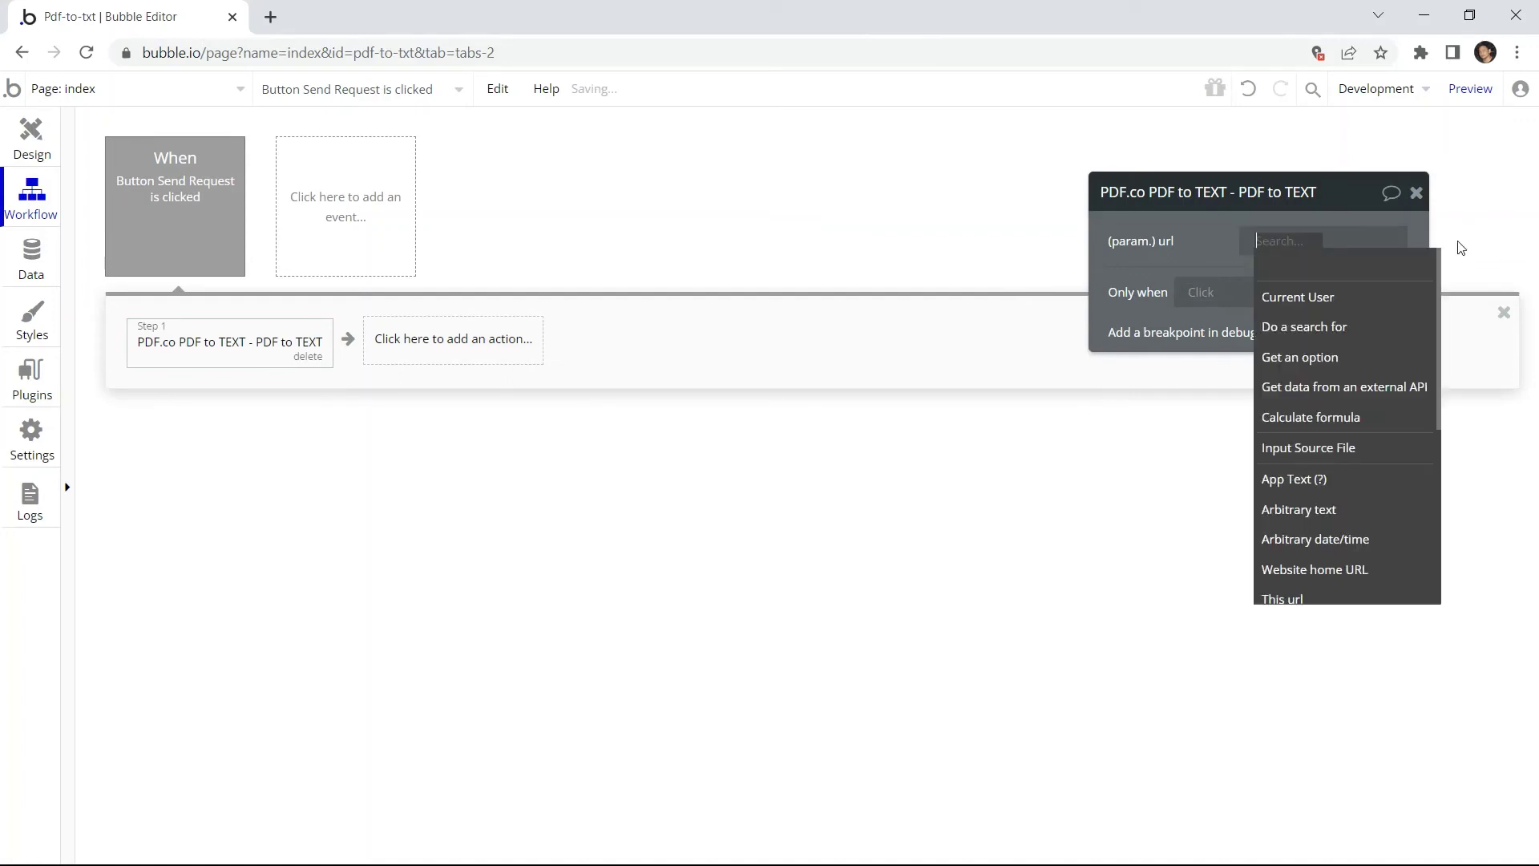
click(1353, 448)
click(1286, 285)
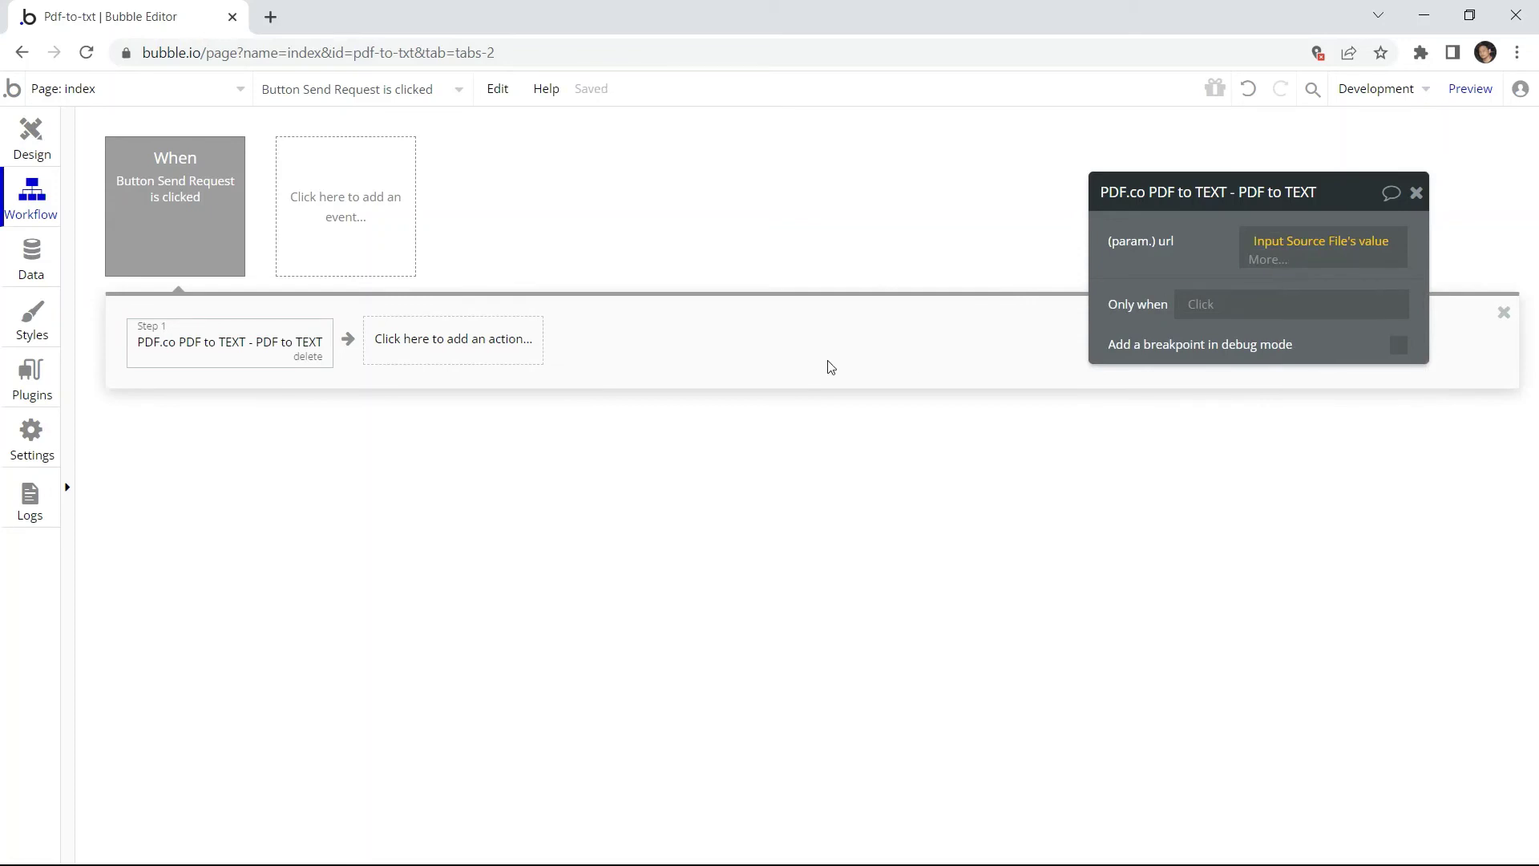
Add an Open an external website action as the second step of the workflow
click(453, 340)
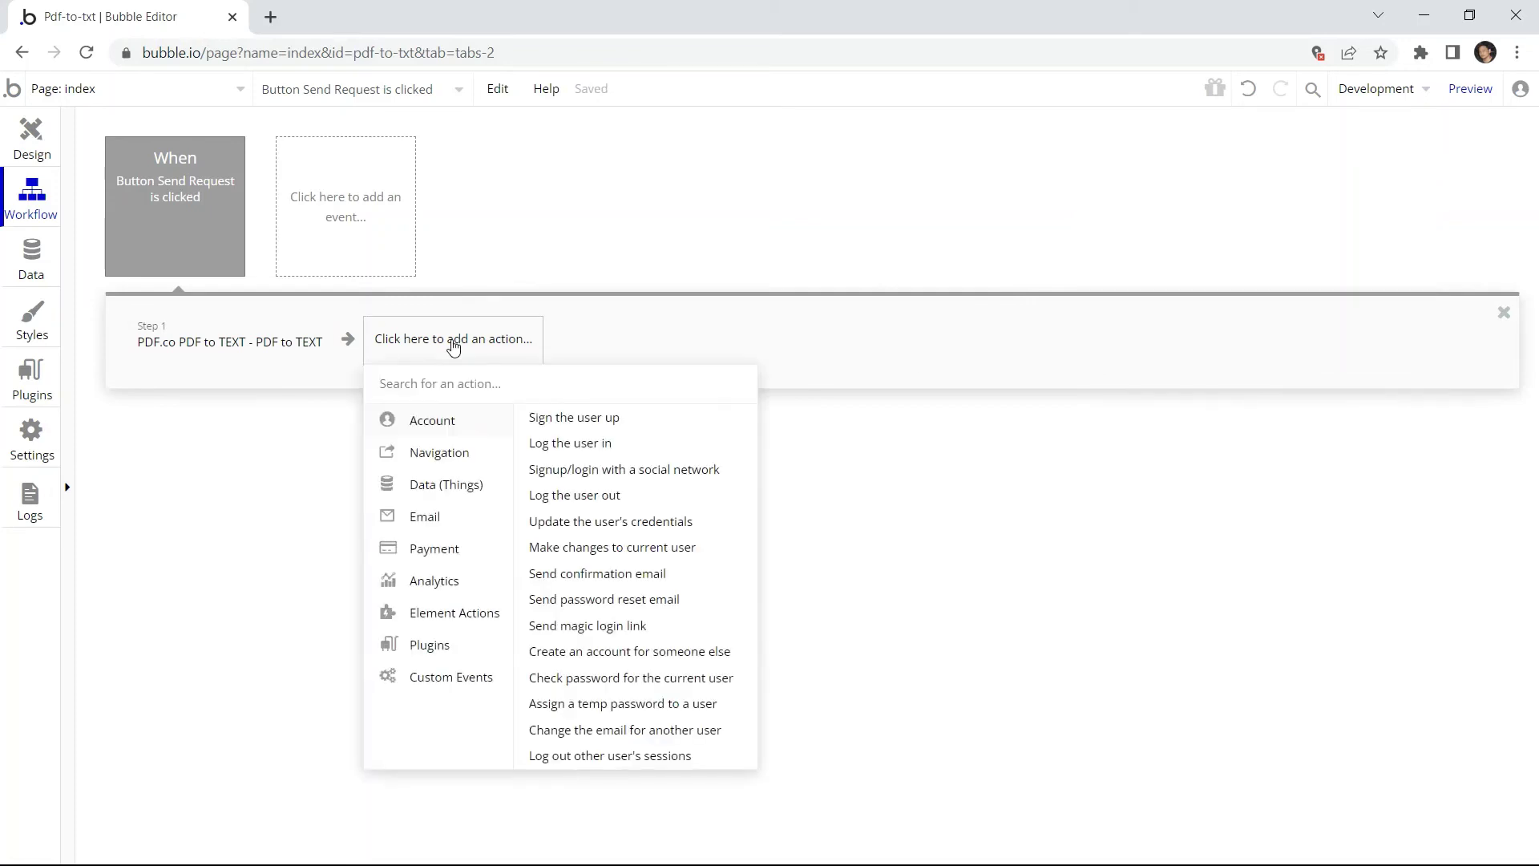
mouse_move(452, 461)
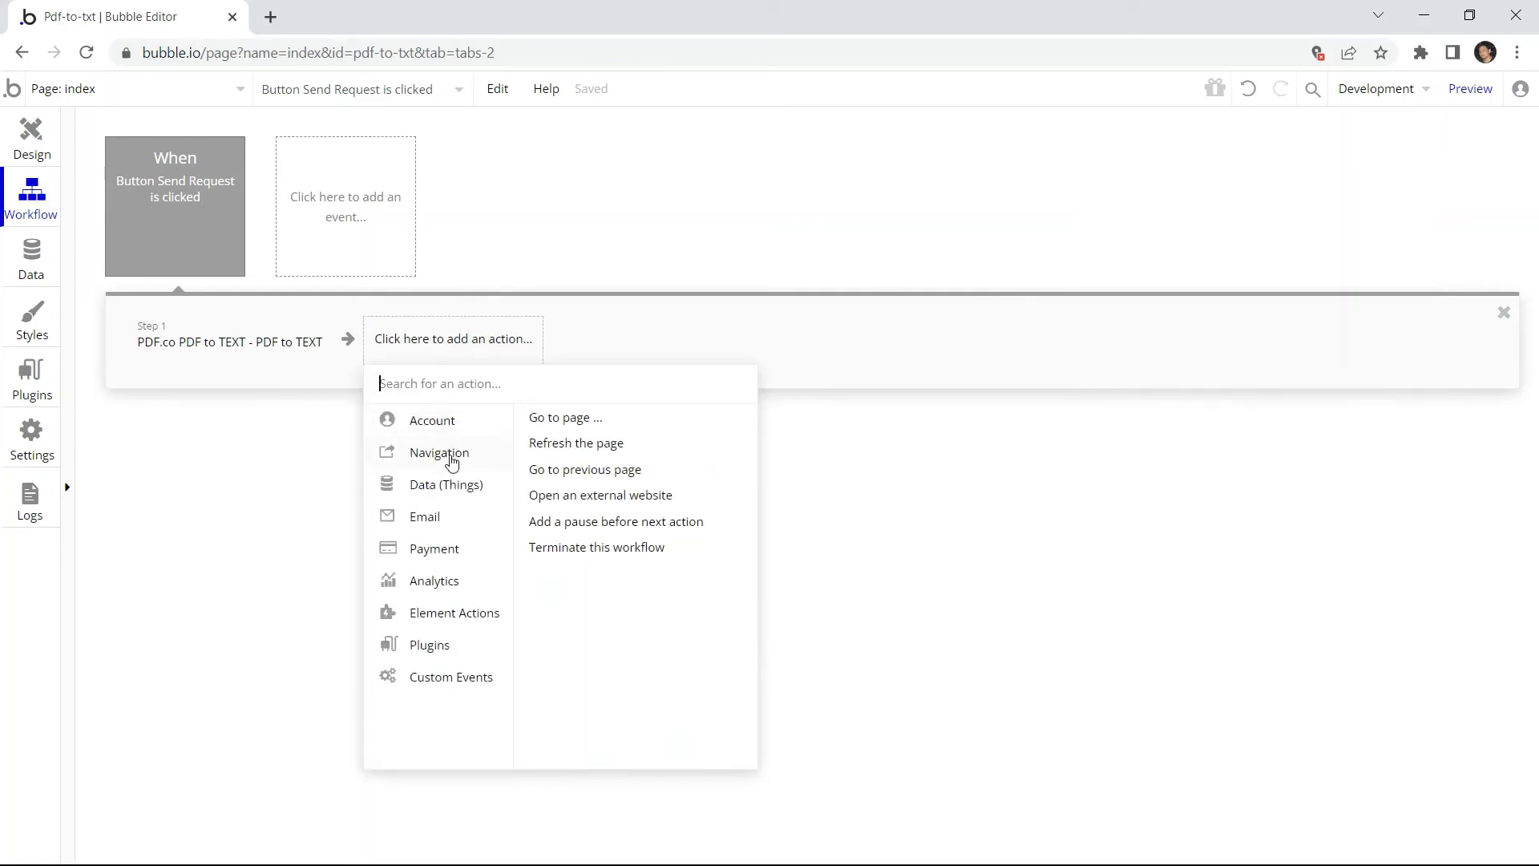
click(579, 499)
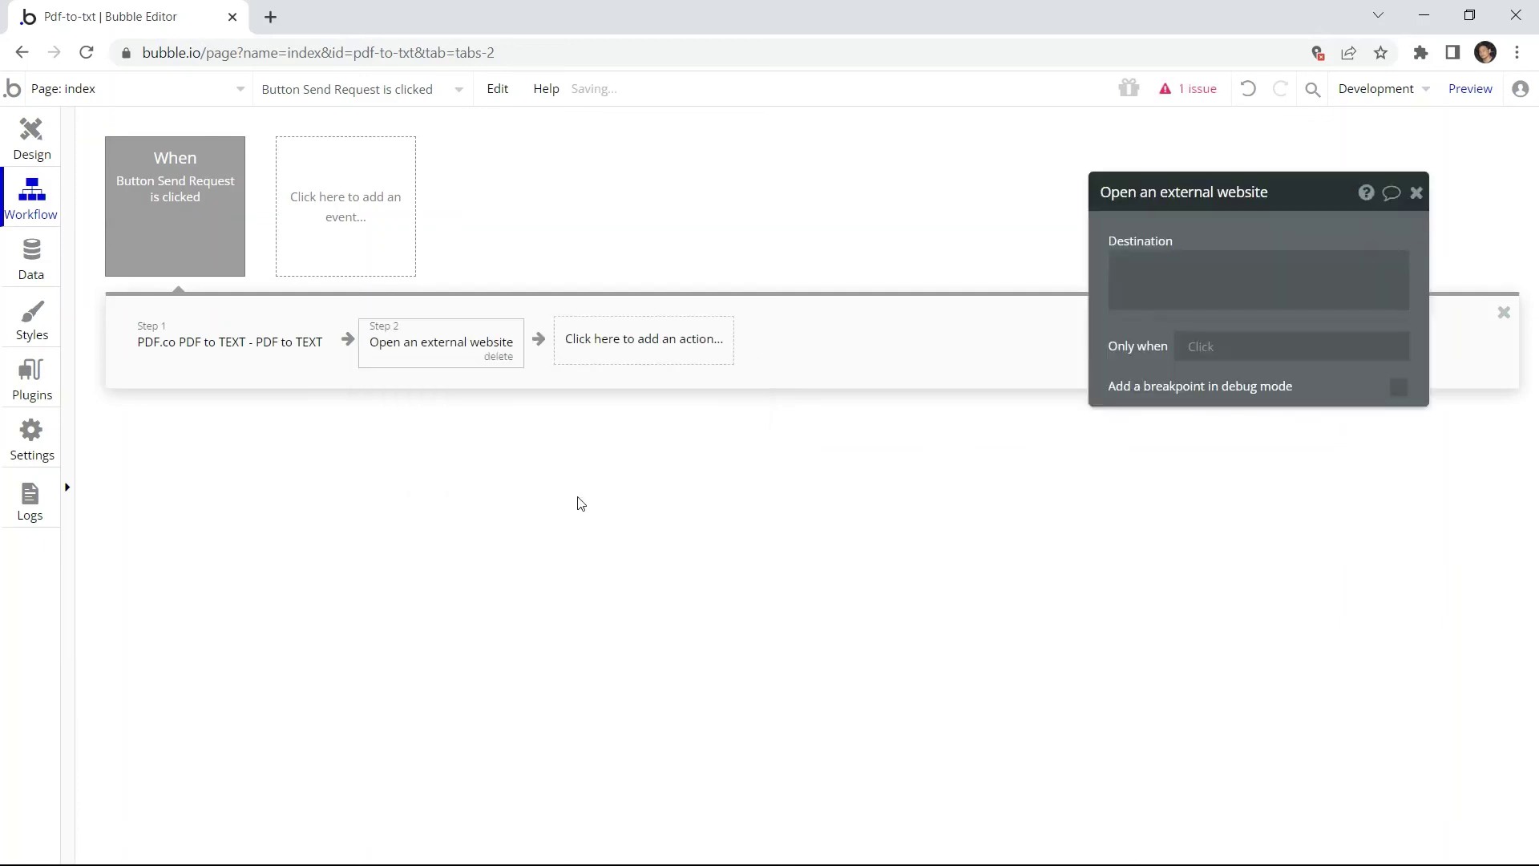
Set the external website action's destination to the url from the result of step 1
click(1151, 273)
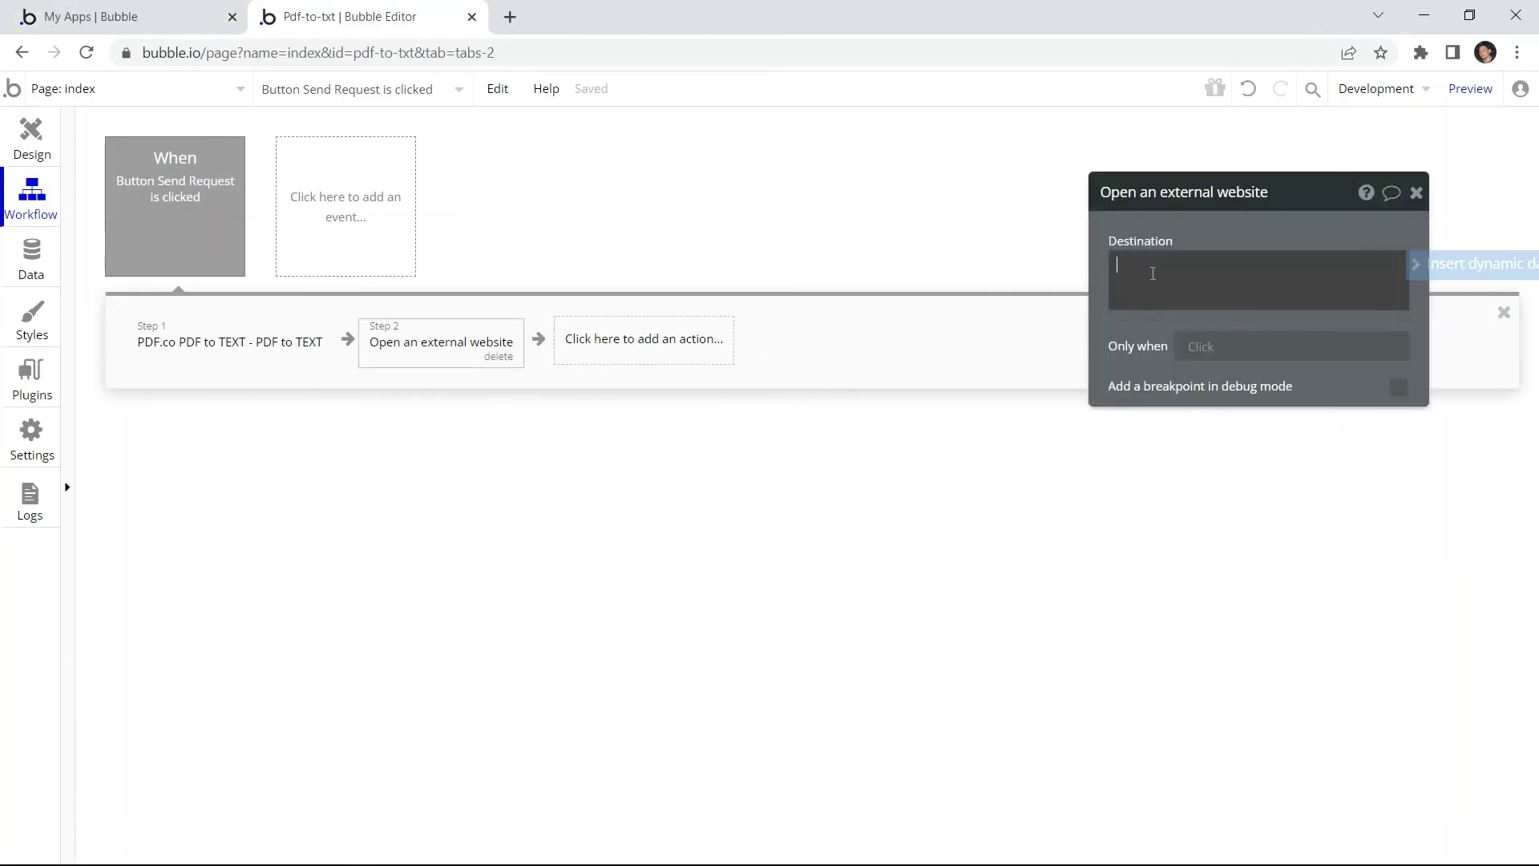
click(1472, 265)
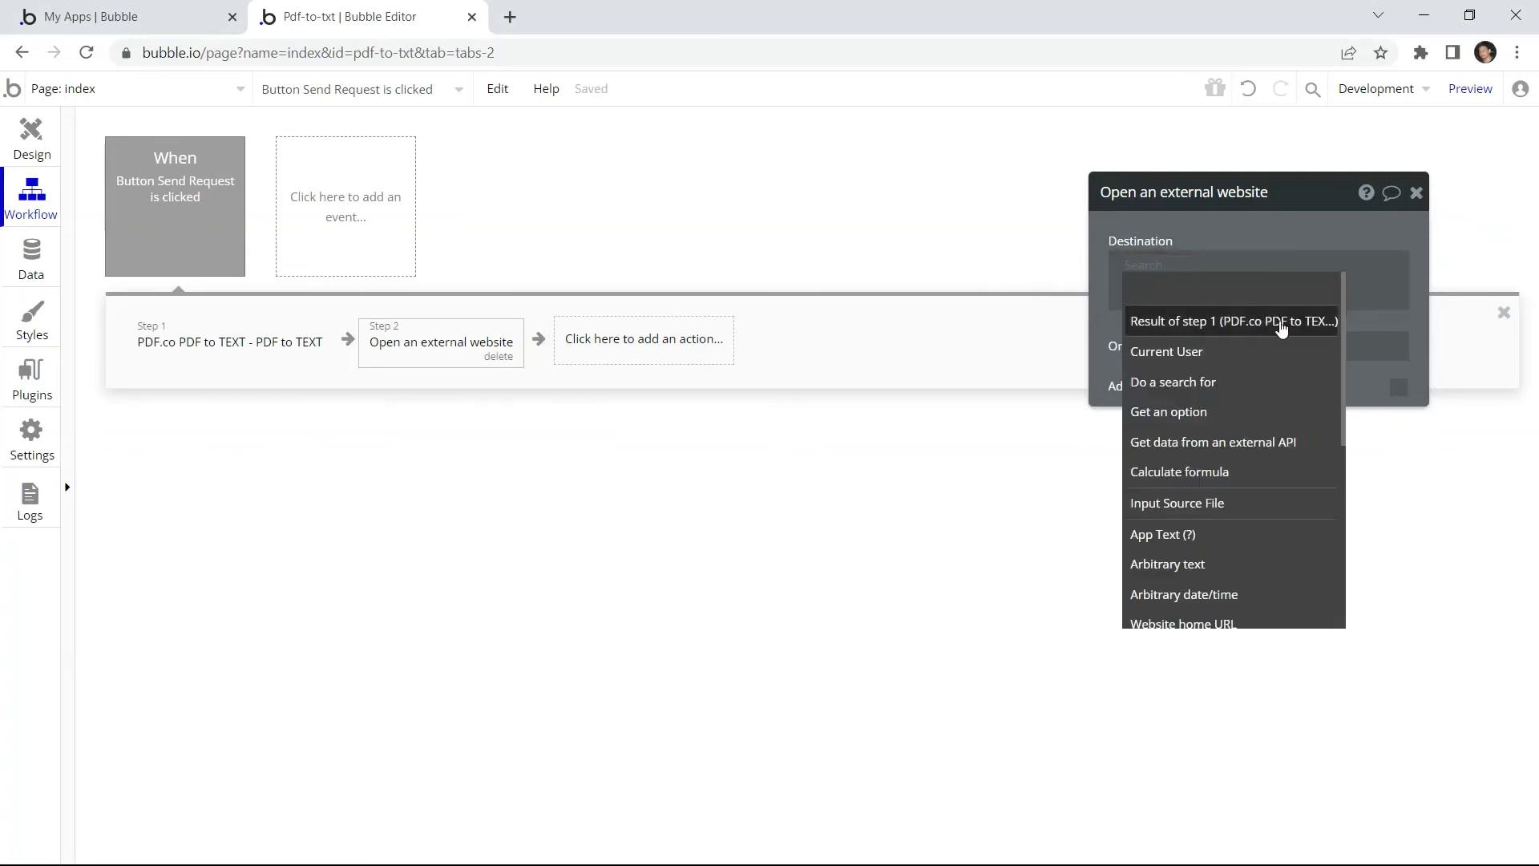
click(1283, 322)
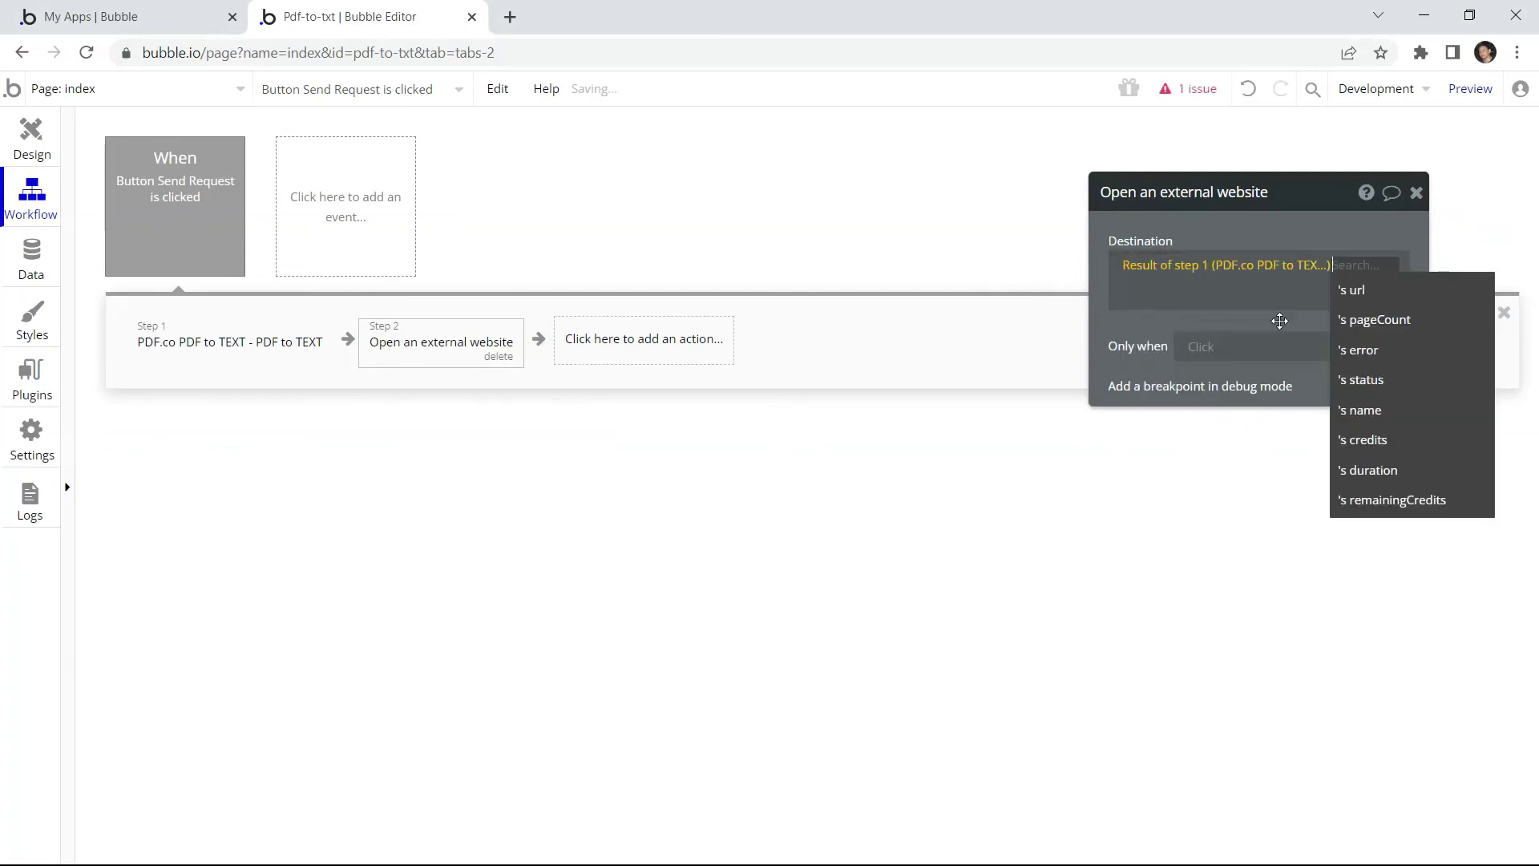
click(1358, 294)
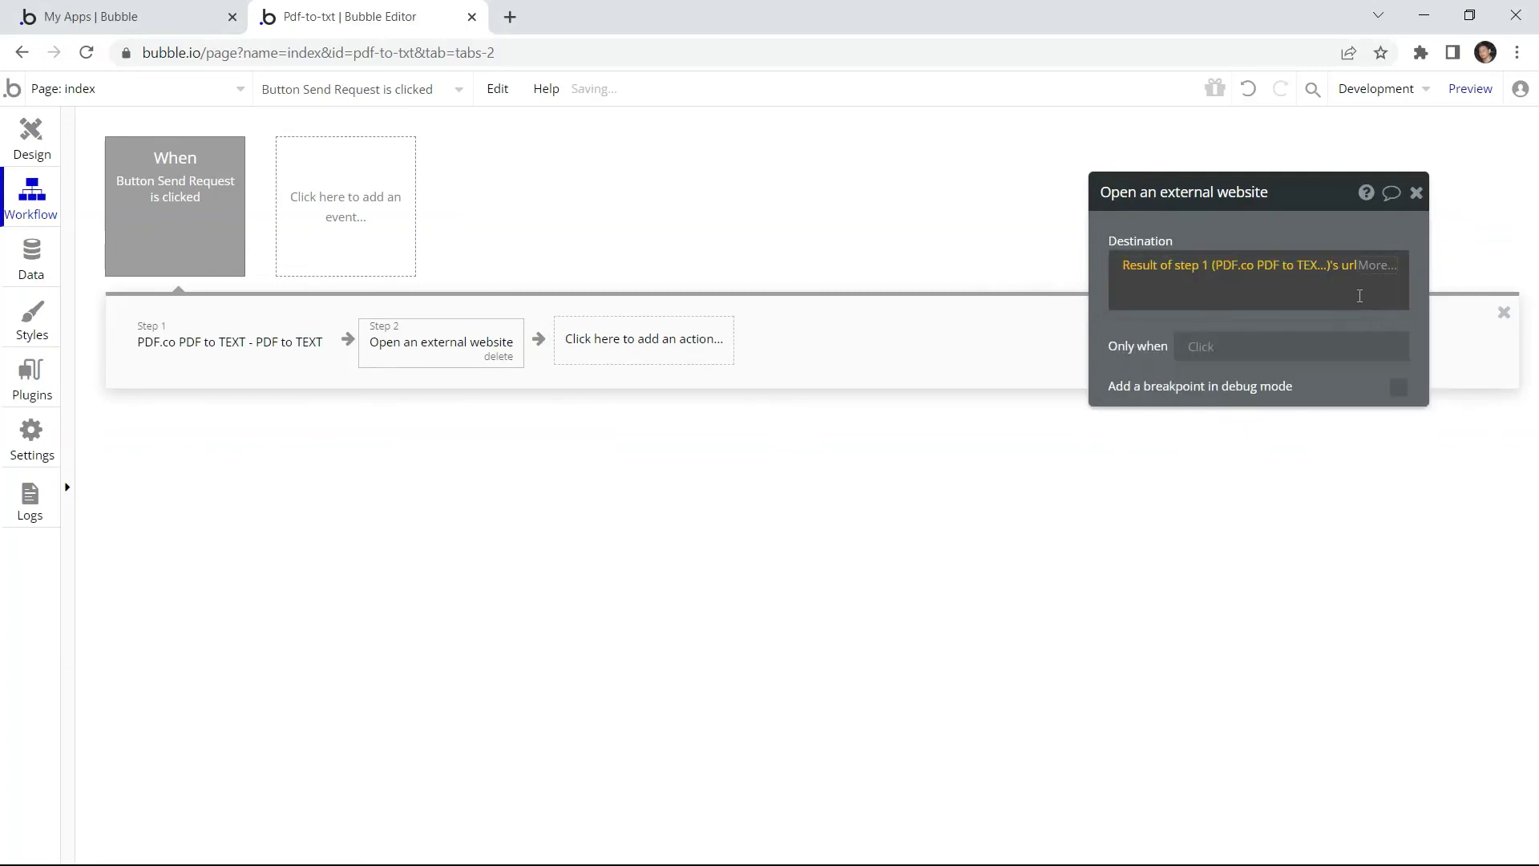
Preview the app, enter the sample.pdf link as the source file and send the request
click(1476, 95)
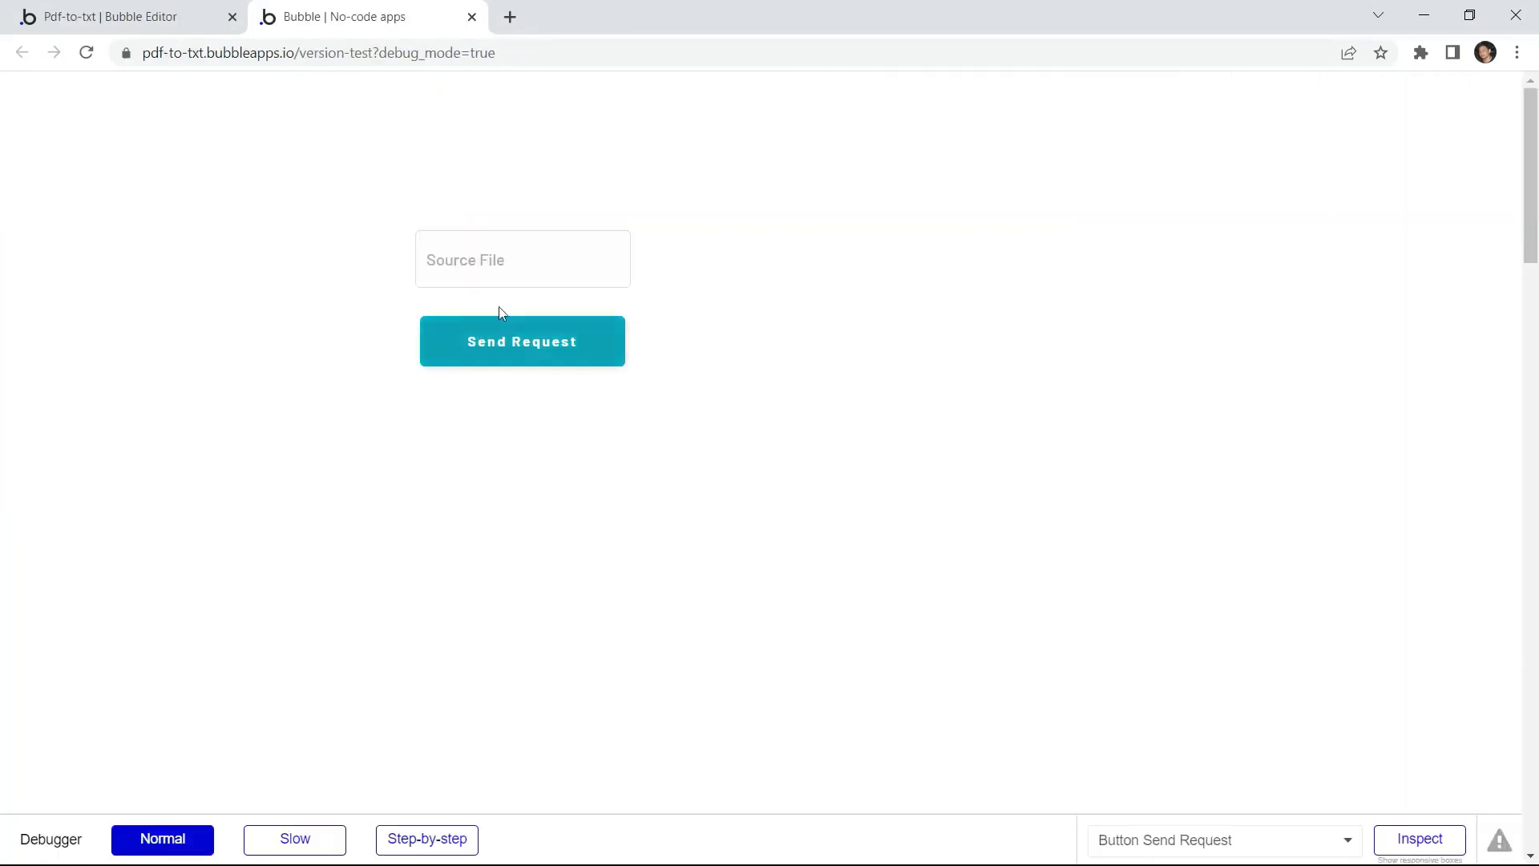
click(477, 266)
key(ctrl+v)
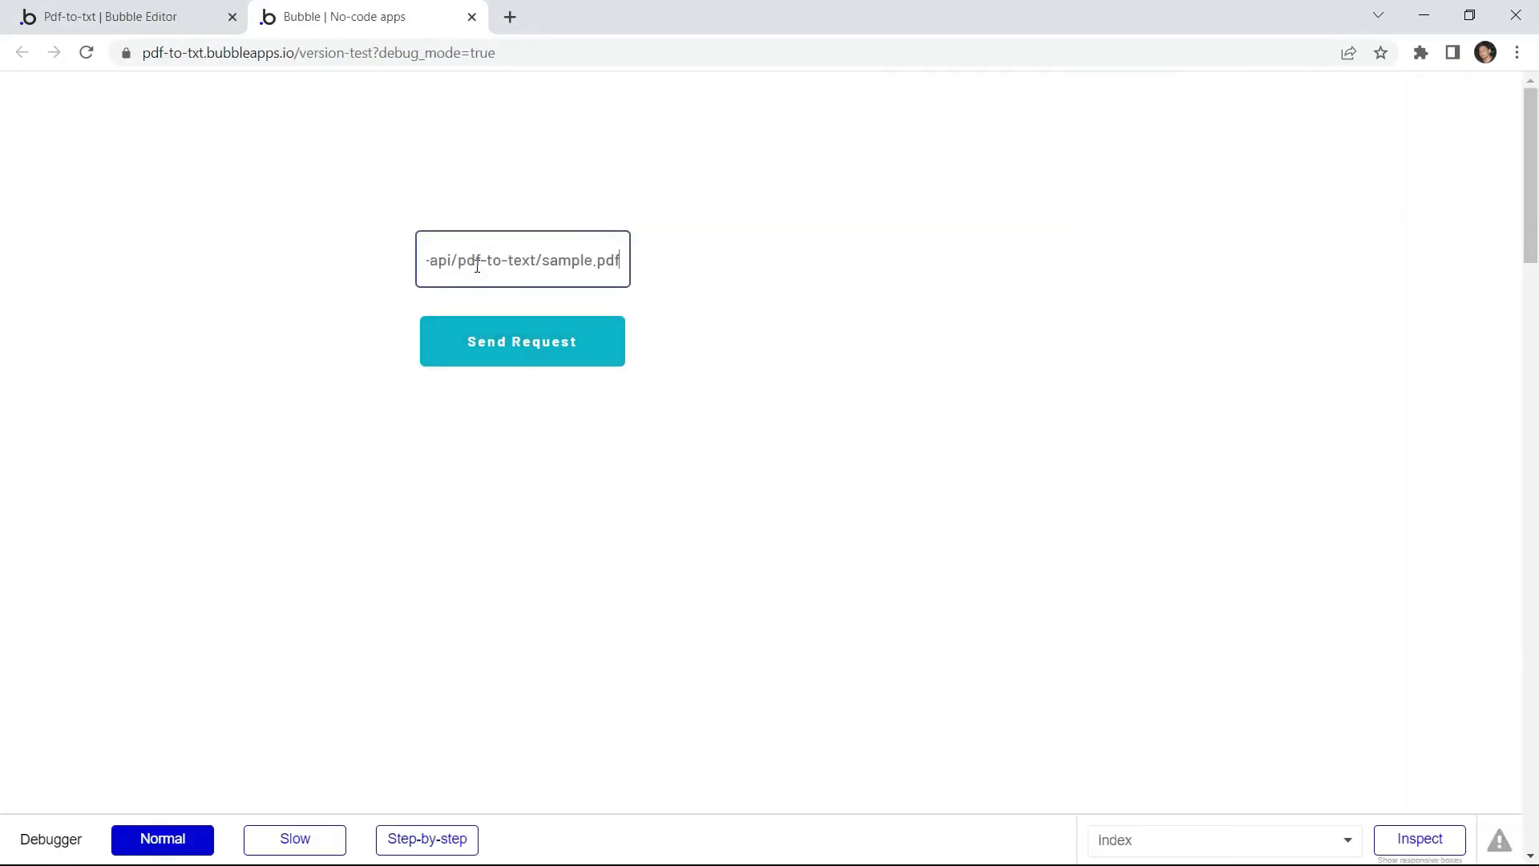
click(522, 354)
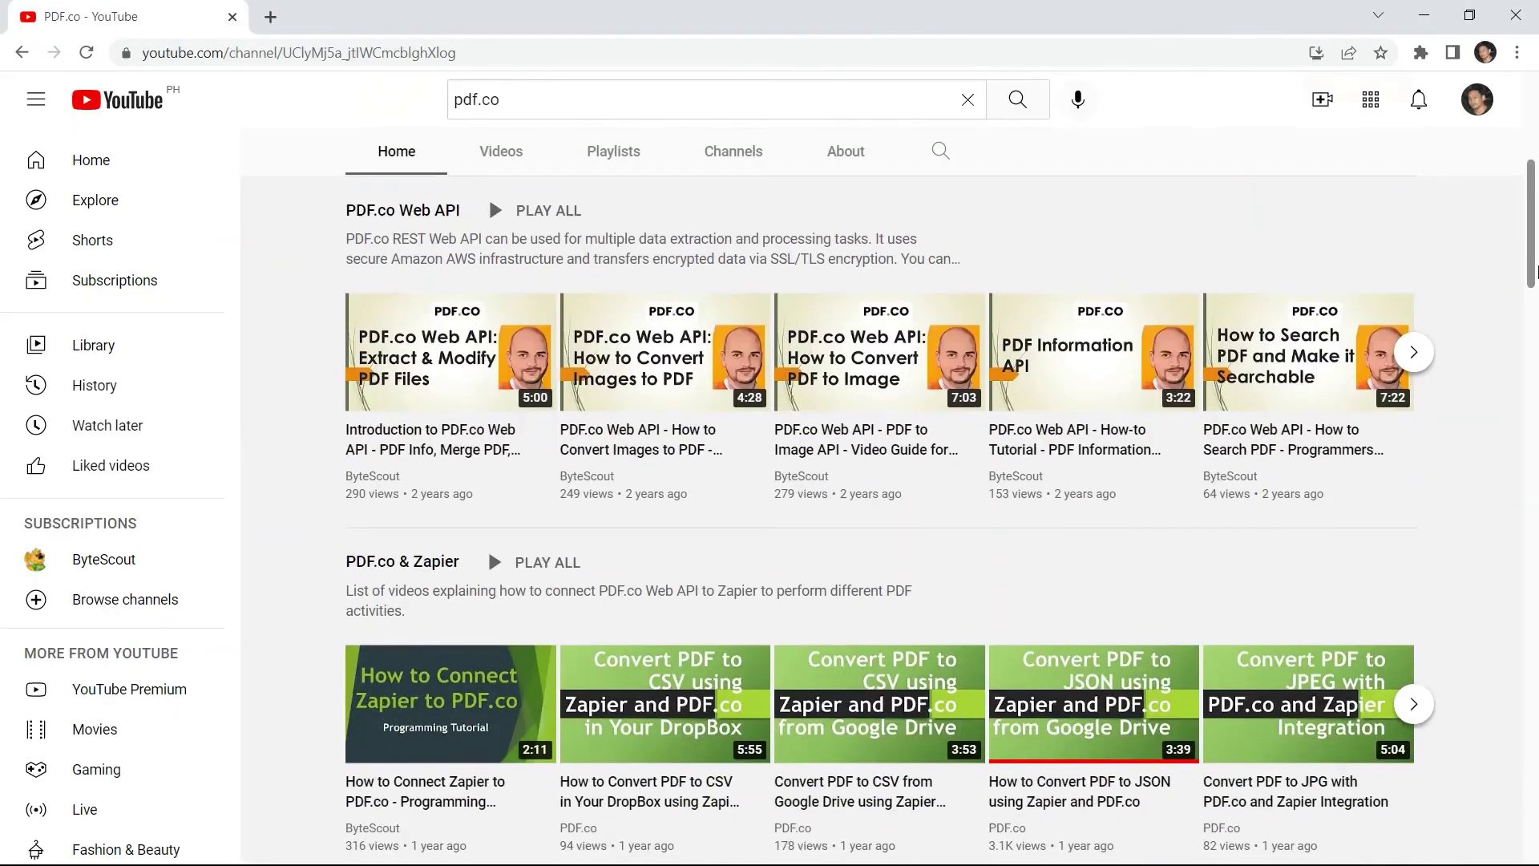
Browse the PDF.co channel on YouTube, subscribe to it and open its notification options
scroll(1538, 327, down, 5)
scroll(1537, 327, down, 5)
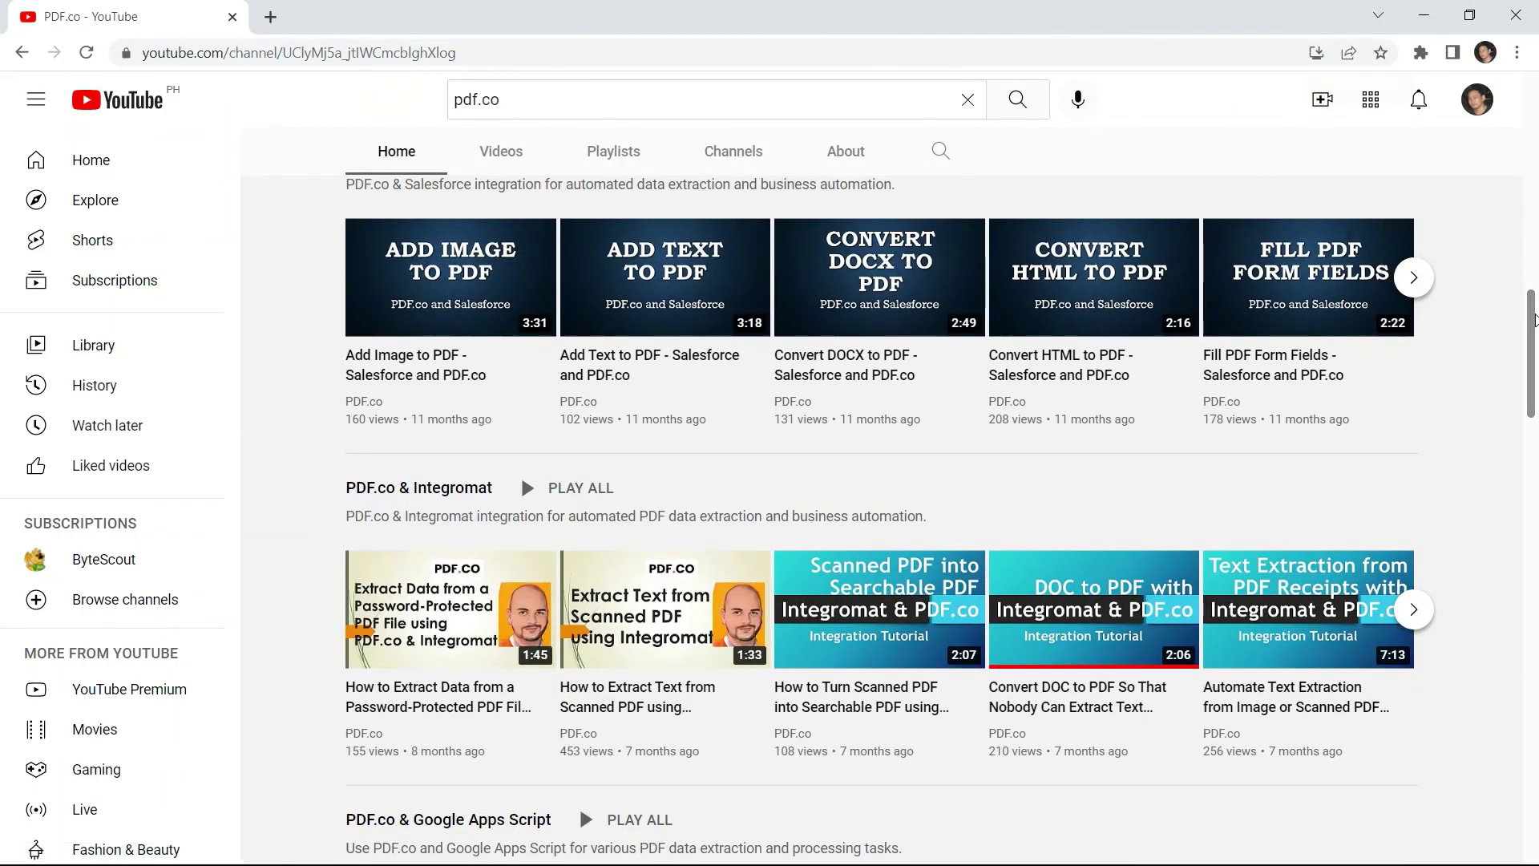
scroll(1535, 319, up, 10)
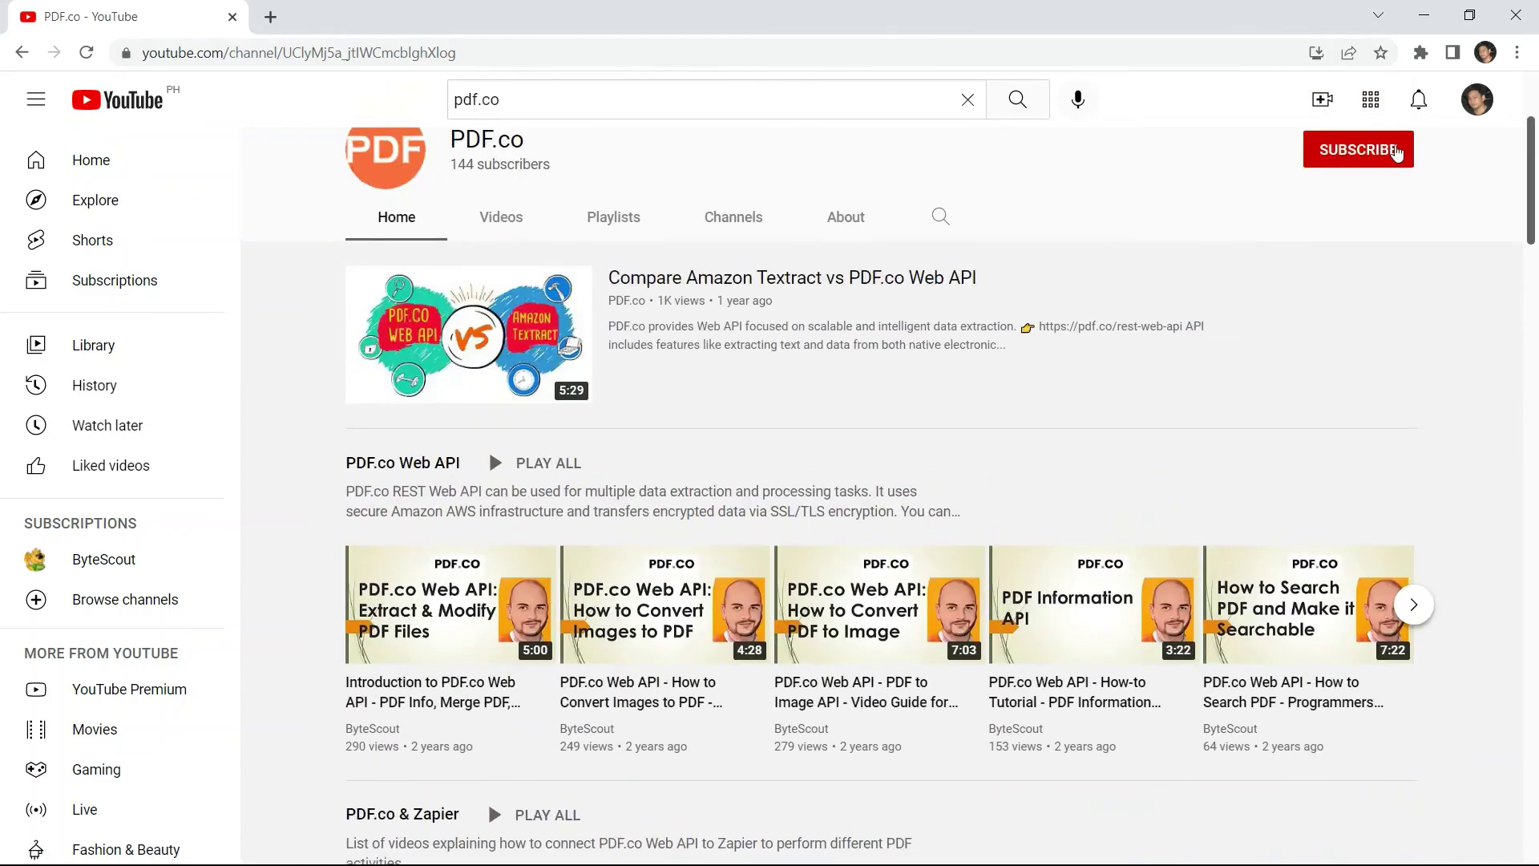
click(1395, 153)
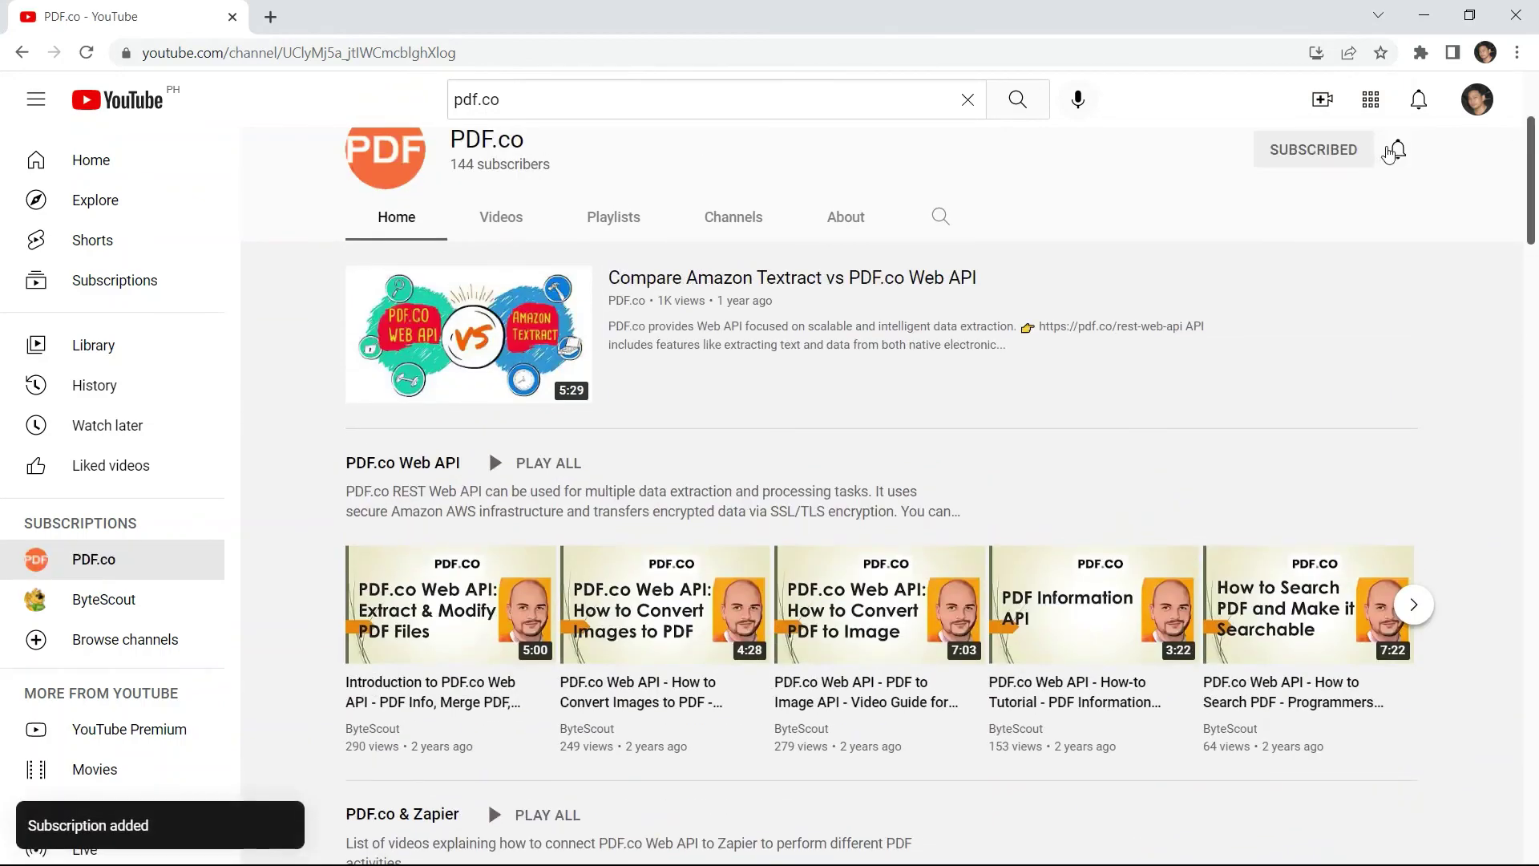
click(1395, 153)
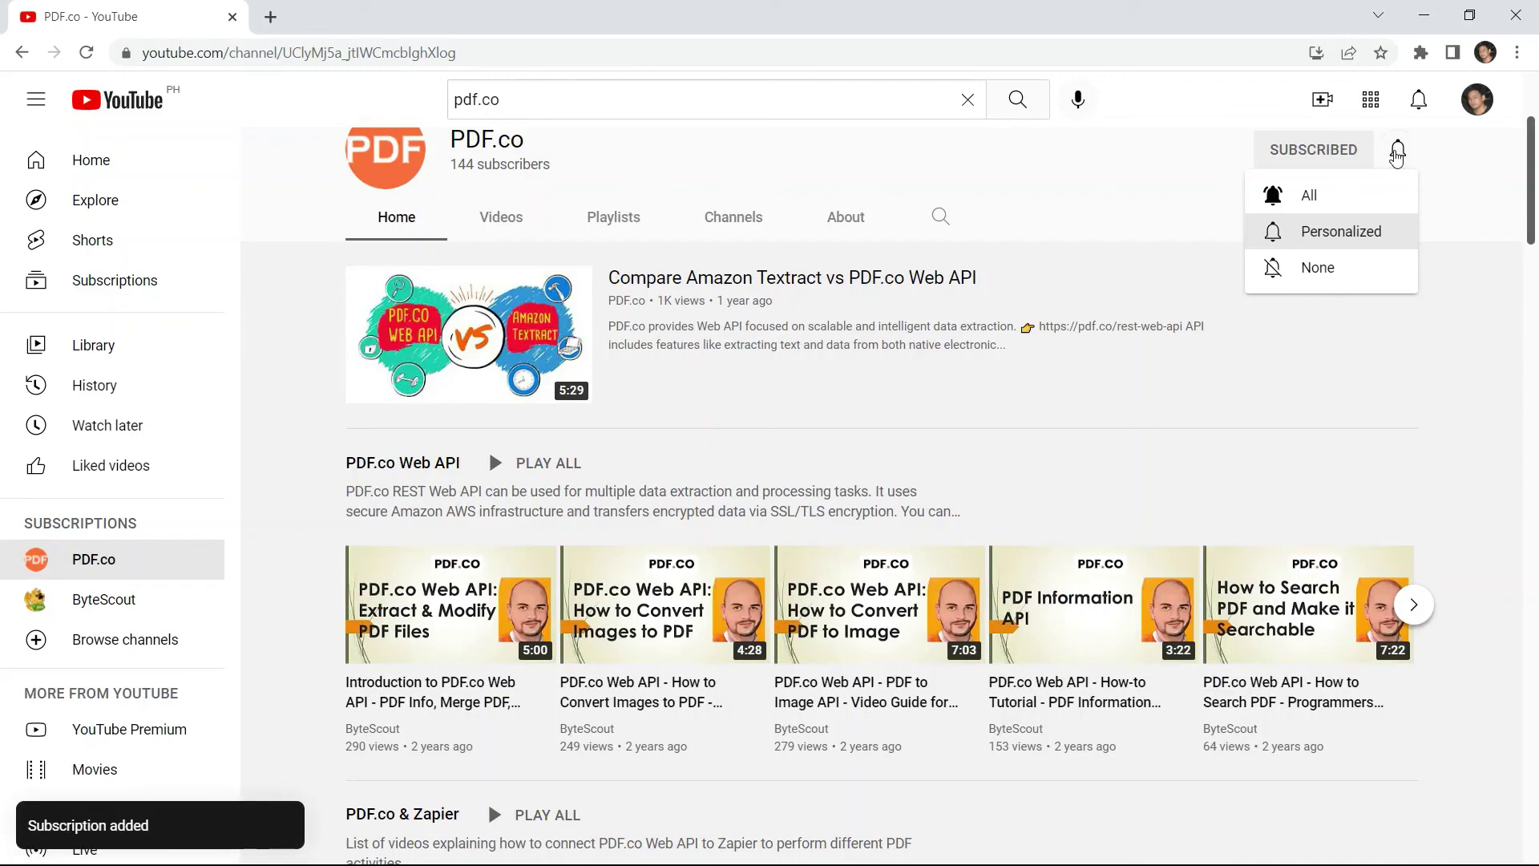